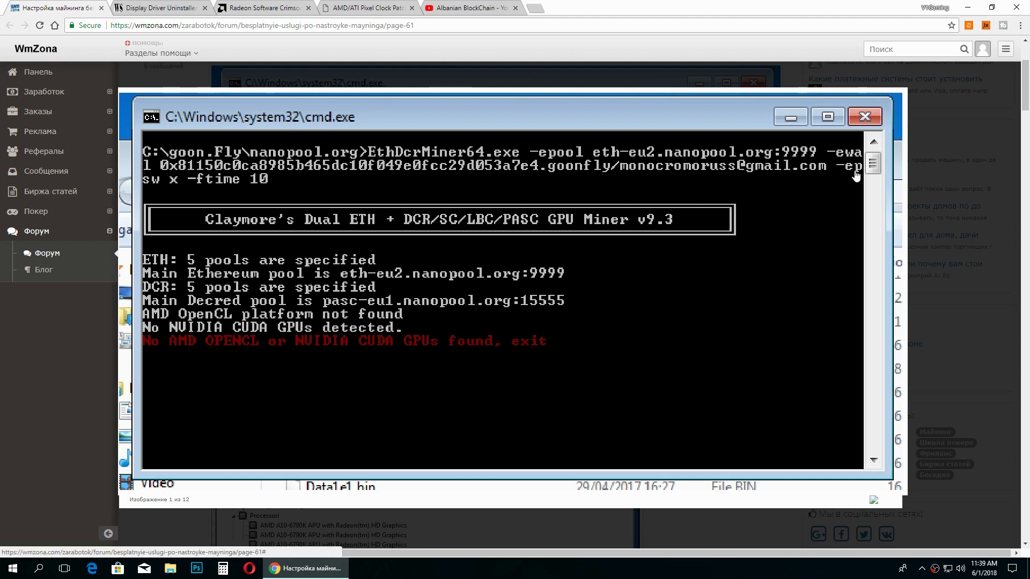
# Step: Minimize the browser to reveal the desktop and refresh the desktop
pyautogui.click(967, 7)
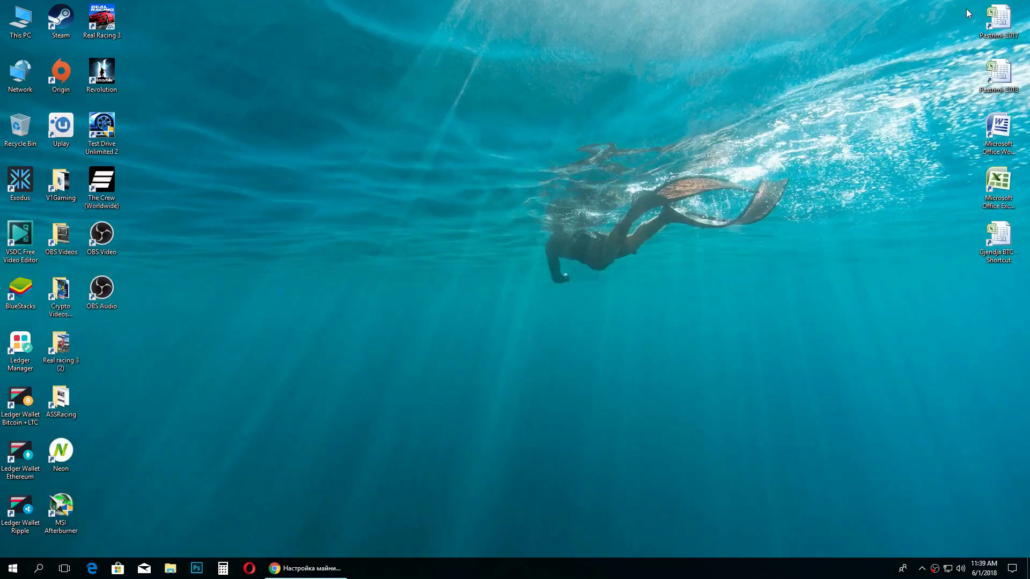
pyautogui.rightClick(386, 233)
pyautogui.click(438, 280)
pyautogui.rightClick(437, 280)
pyautogui.click(466, 328)
pyautogui.rightClick(319, 231)
pyautogui.click(357, 278)
# Step: Switch to Computer Management for This PC, show its Services list and enlarge the window
pyautogui.rightClick(26, 25)
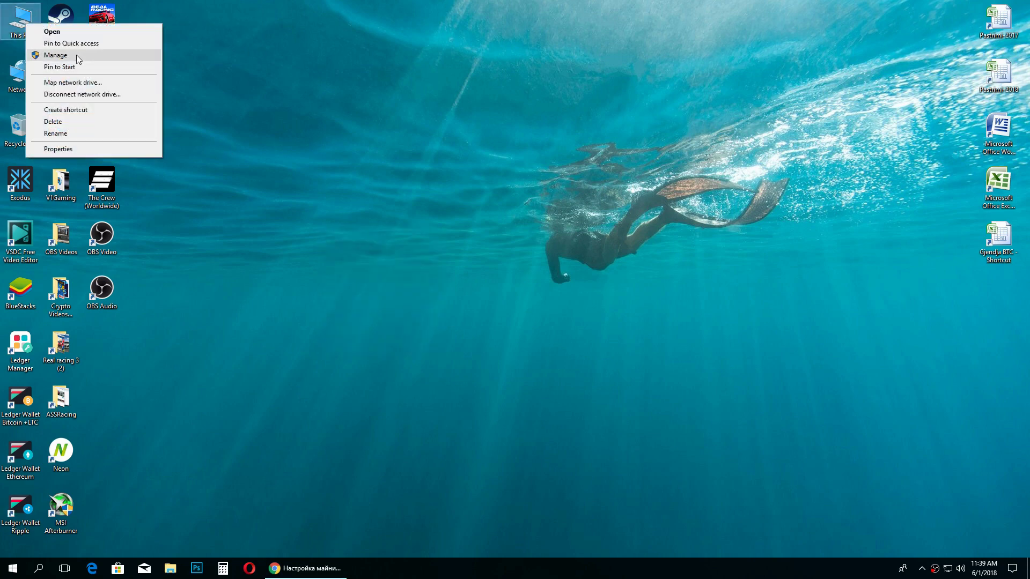
pyautogui.click(61, 56)
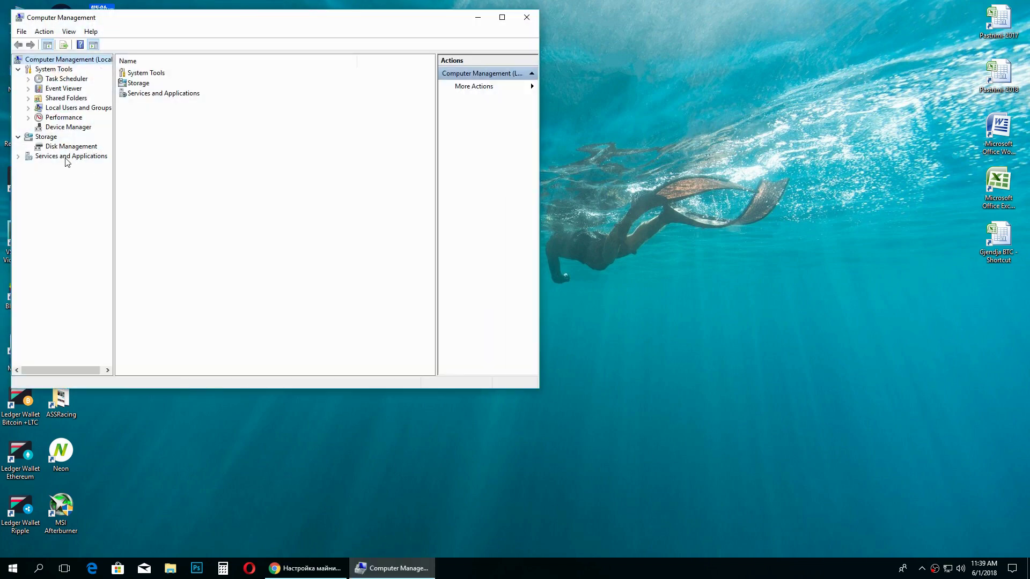
pyautogui.click(67, 157)
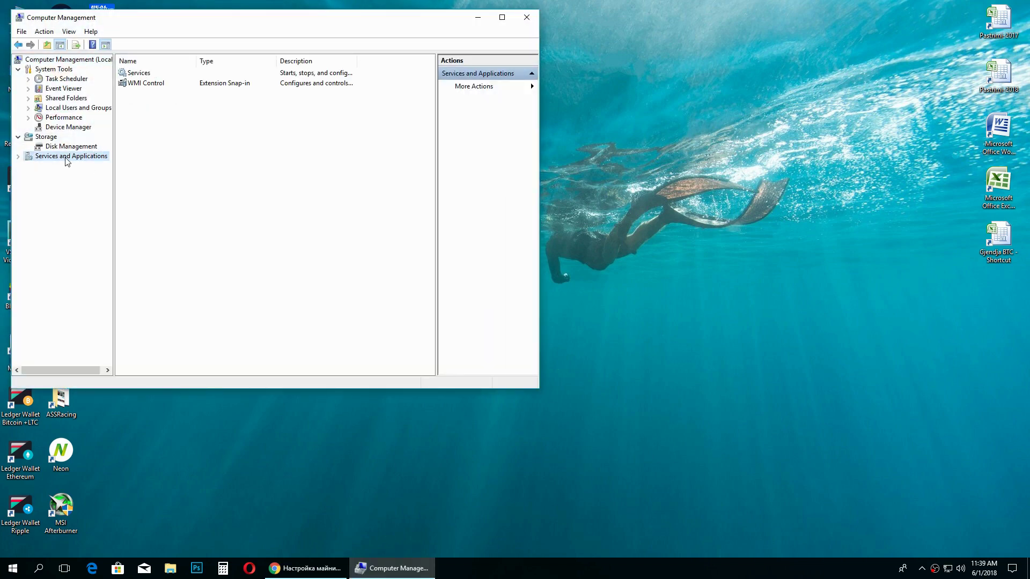
pyautogui.doubleClick(143, 74)
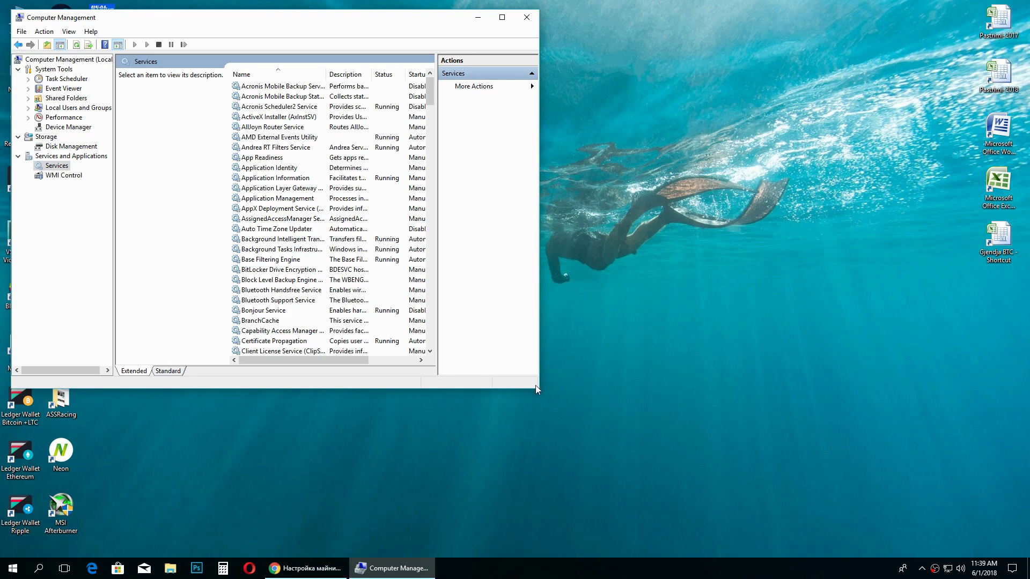
pyautogui.moveTo(538, 388); pyautogui.dragTo(767, 481)
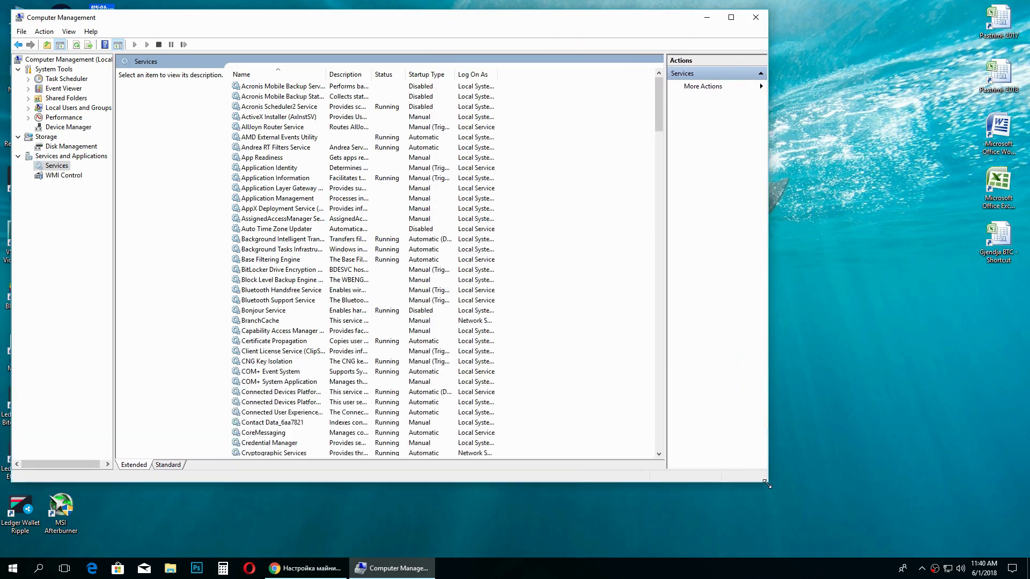
# Step: Find the Windows Update service in the list and open its properties
pyautogui.click(256, 424)
pyautogui.press('w')
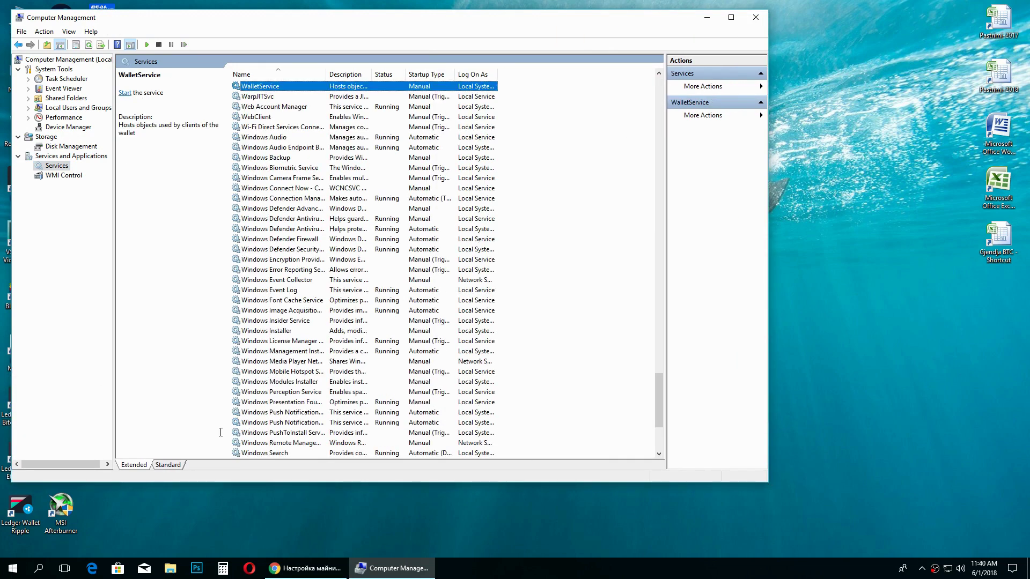
pyautogui.scroll(-4, 252, 419)
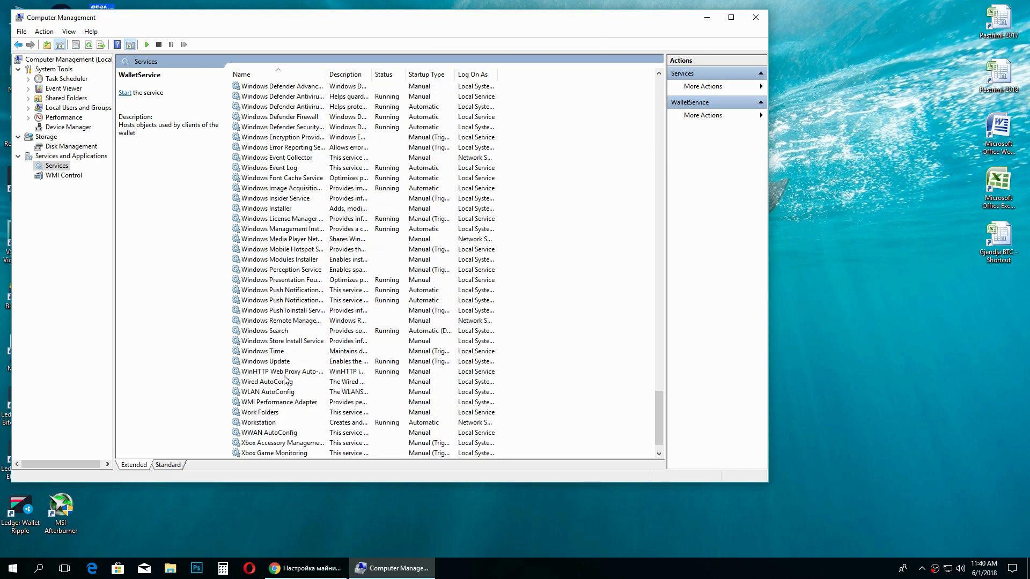
pyautogui.click(289, 362)
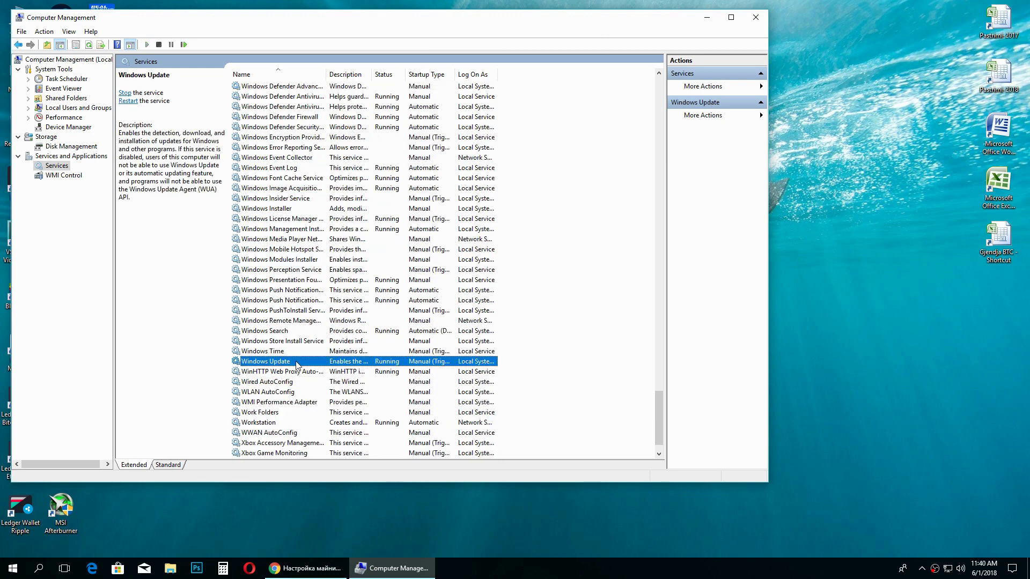
pyautogui.doubleClick(296, 363)
# Step: Set the Windows Update service's startup type to Disabled, confirm, and close Computer Management
pyautogui.moveTo(435, 130); pyautogui.dragTo(480, 138)
pyautogui.click(418, 242)
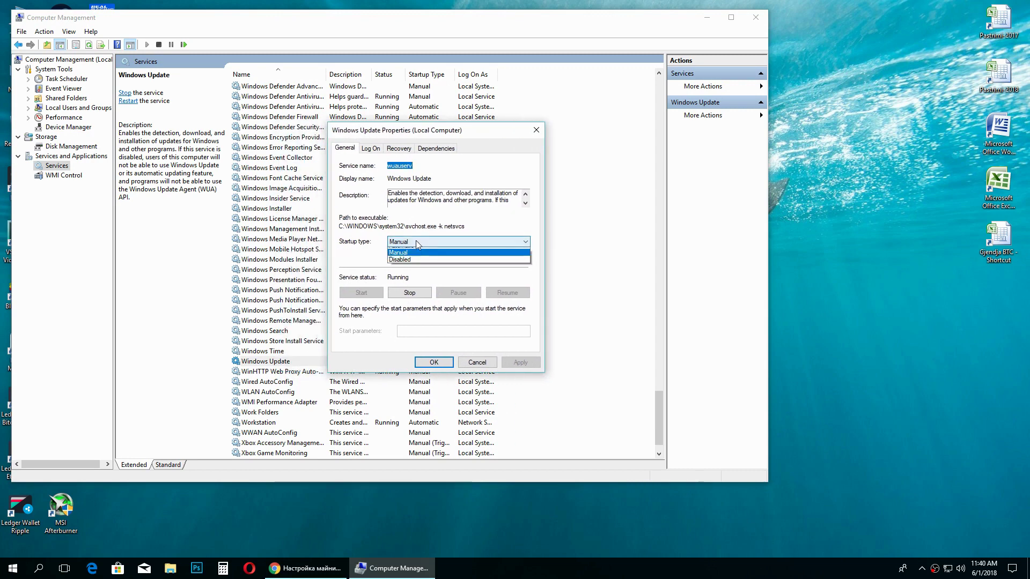
pyautogui.click(418, 250)
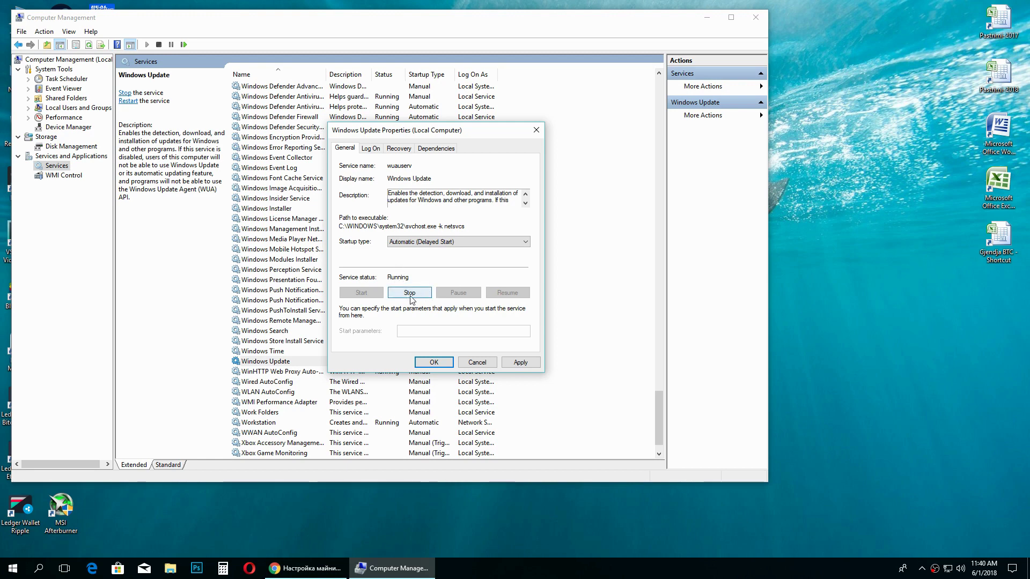
pyautogui.click(421, 242)
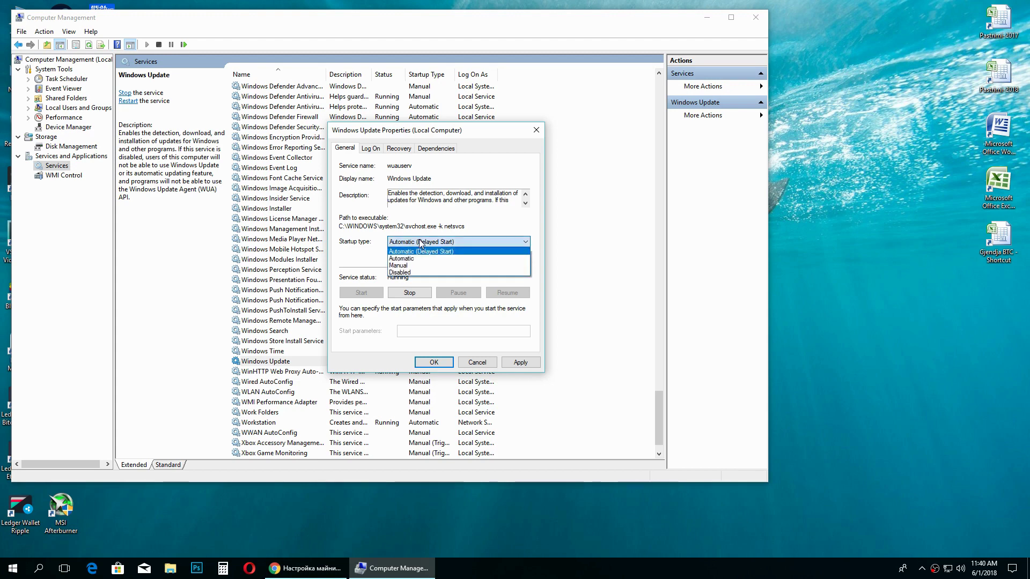
pyautogui.click(410, 272)
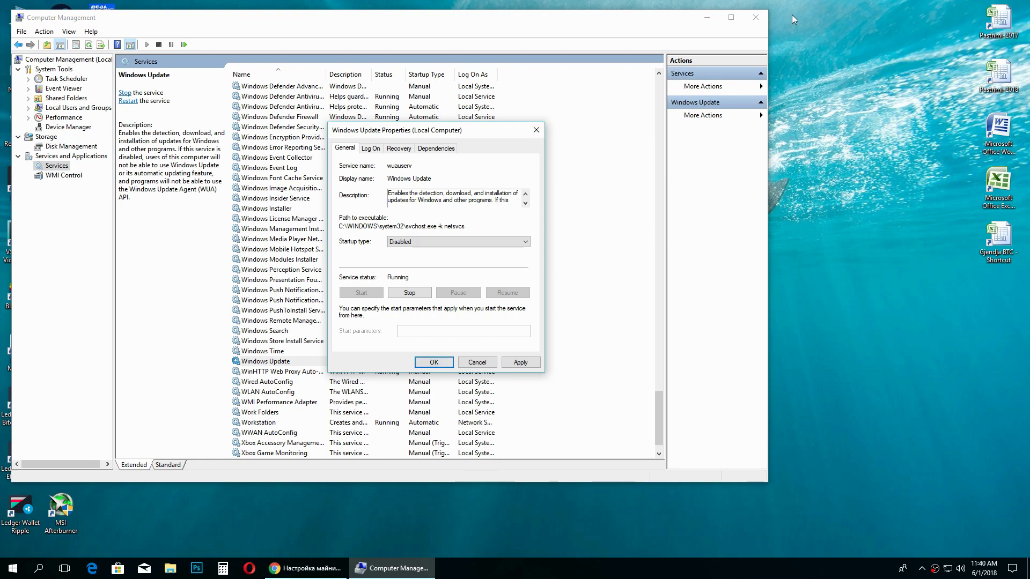
pyautogui.press('Return')
pyautogui.hotkey('alt', 'F4')
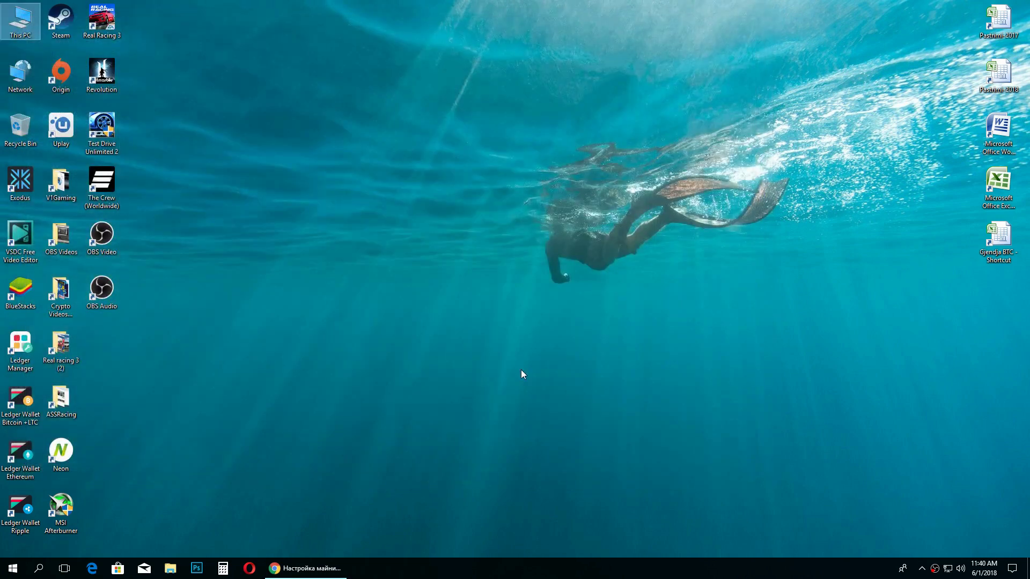
# Step: Return to Chrome and show the video list of the Albanian BlockChain YouTube channel
pyautogui.rightClick(507, 255)
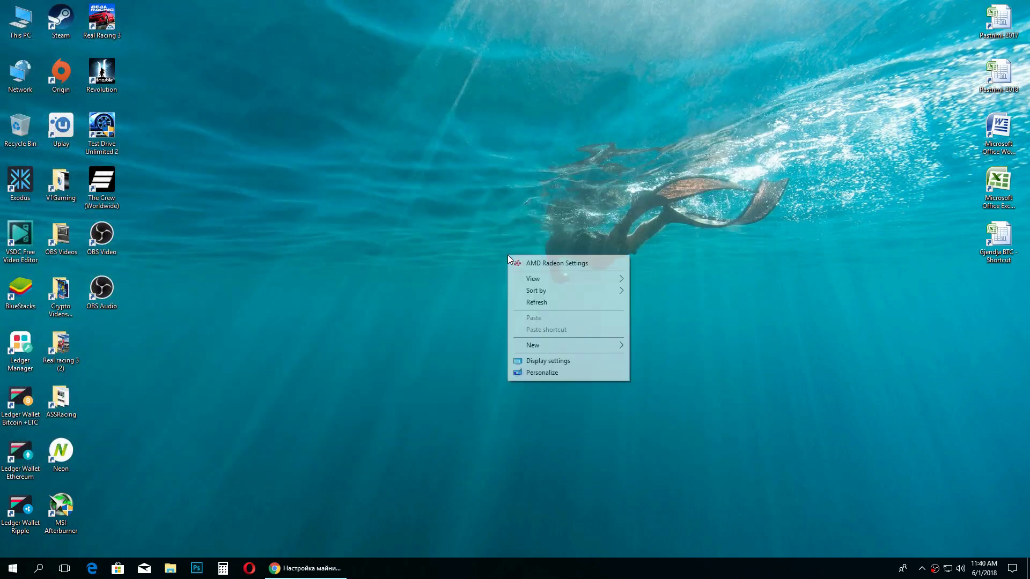
pyautogui.click(539, 306)
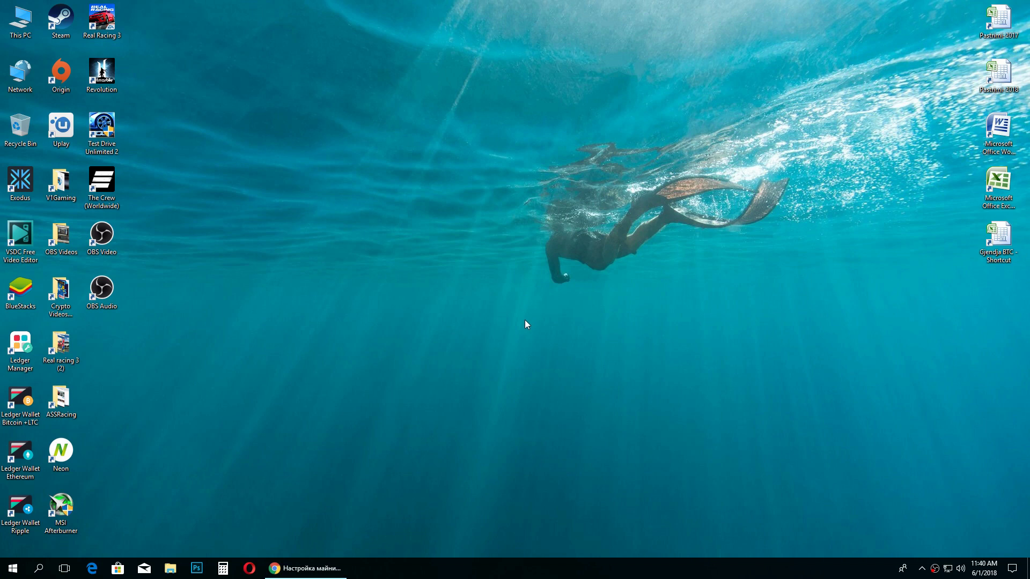
pyautogui.click(322, 567)
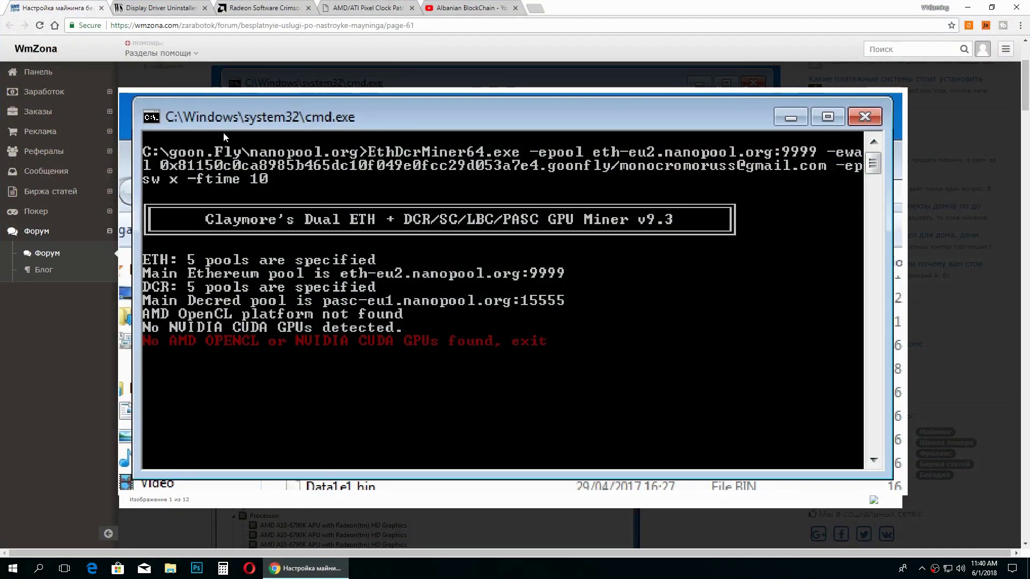
pyautogui.click(472, 8)
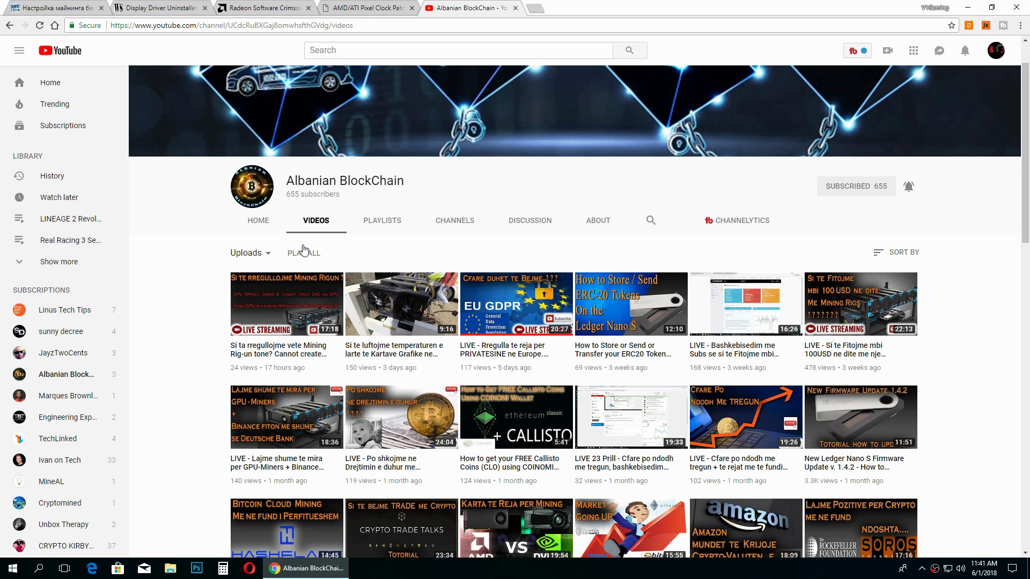
# Step: Review the Display Driver Uninstaller V17.0.8.4 release page, including its usage recommendations and official download link
pyautogui.click(160, 8)
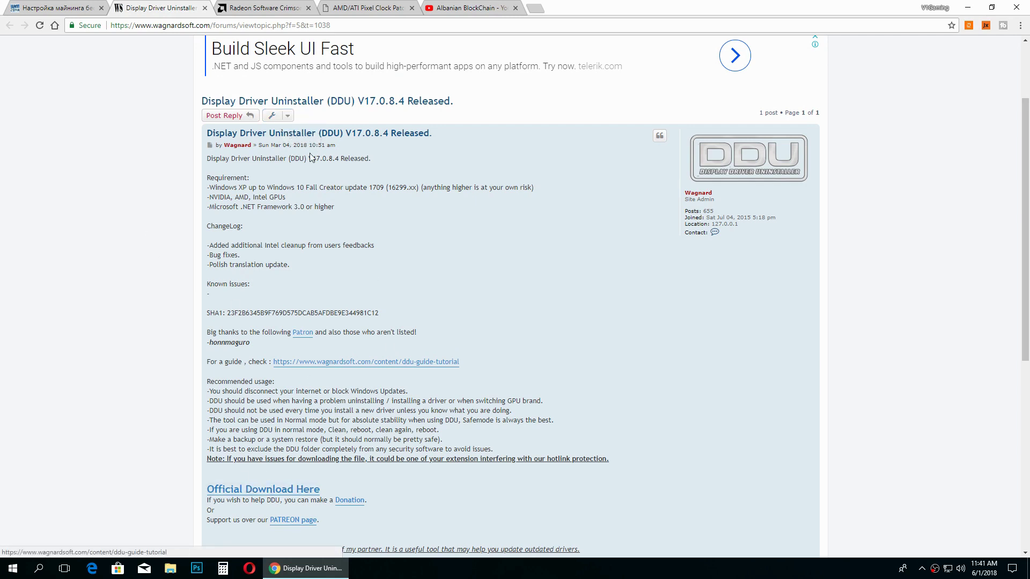
pyautogui.scroll(-1, 391, 225)
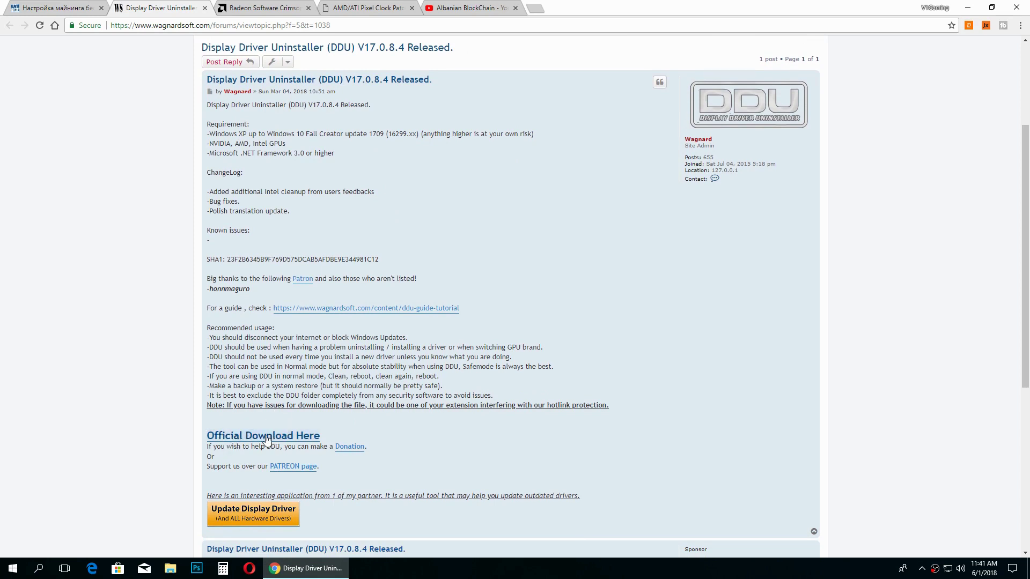
pyautogui.scroll(2, 449, 360)
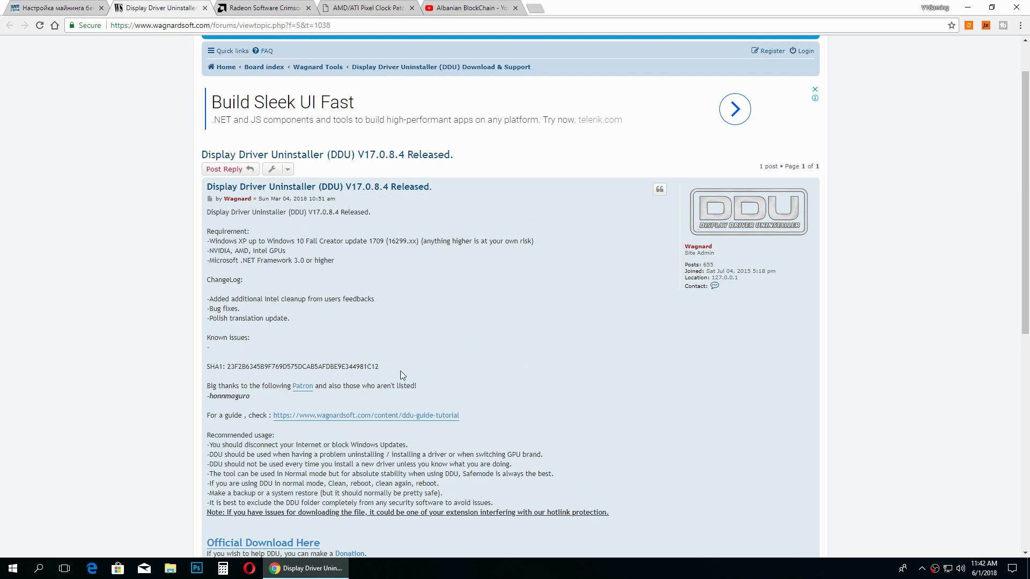
pyautogui.scroll(-1, 432, 350)
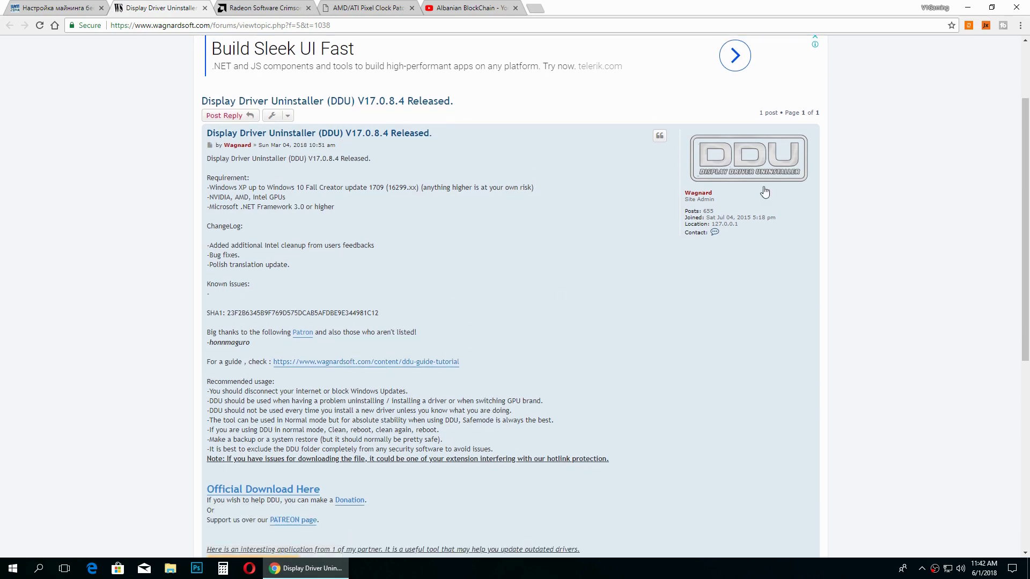
# Step: Switch to File Explorer and open the DDU v17.0.8.6 folder inside Downloads\DDU
pyautogui.click(967, 7)
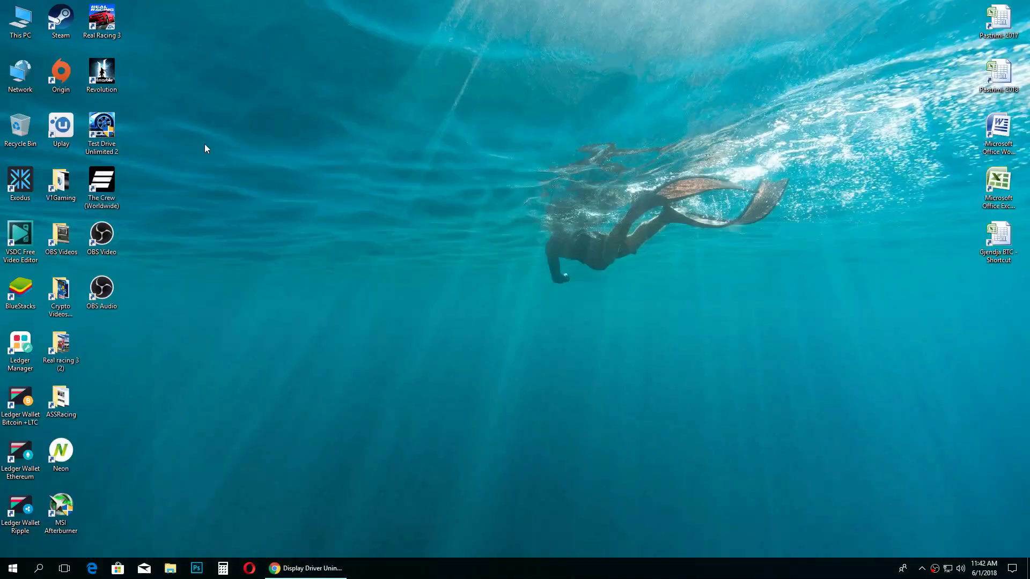
pyautogui.doubleClick(21, 24)
pyautogui.click(381, 142)
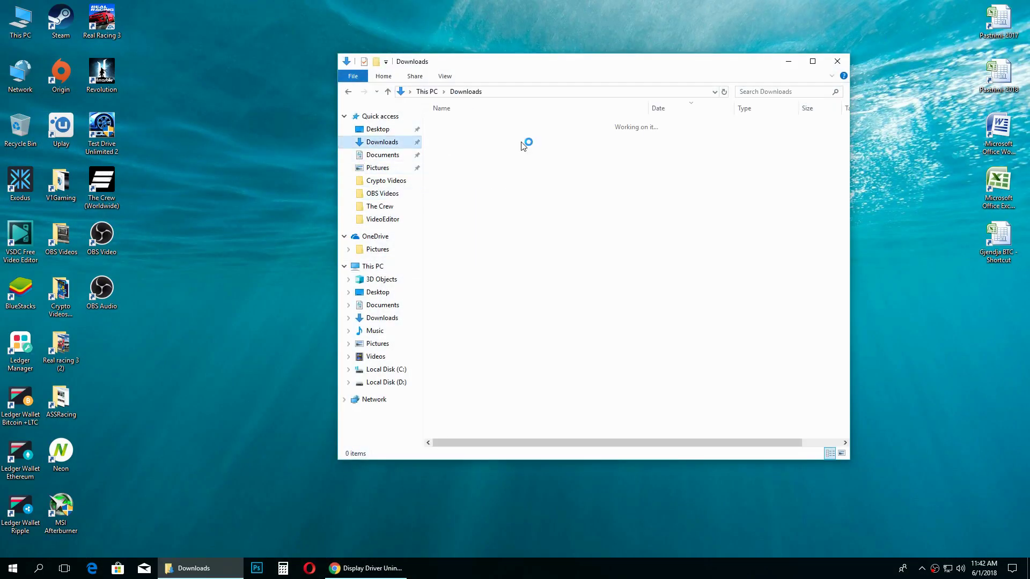
pyautogui.click(459, 150)
pyautogui.doubleClick(459, 150)
pyautogui.doubleClick(472, 123)
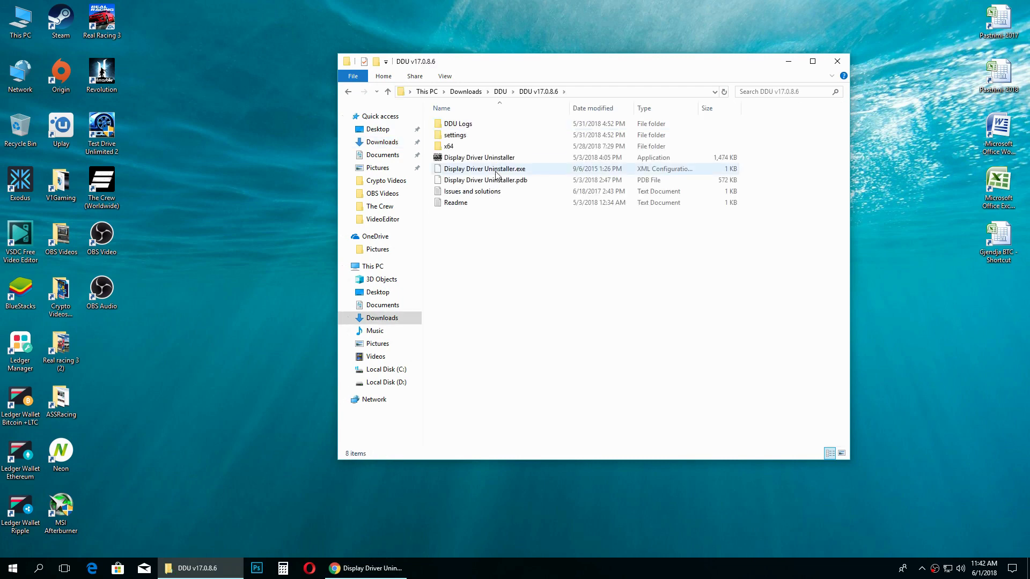
# Step: Start Display Driver Uninstaller with the Normal launch option and dismiss the Safe Mode notice
pyautogui.doubleClick(480, 158)
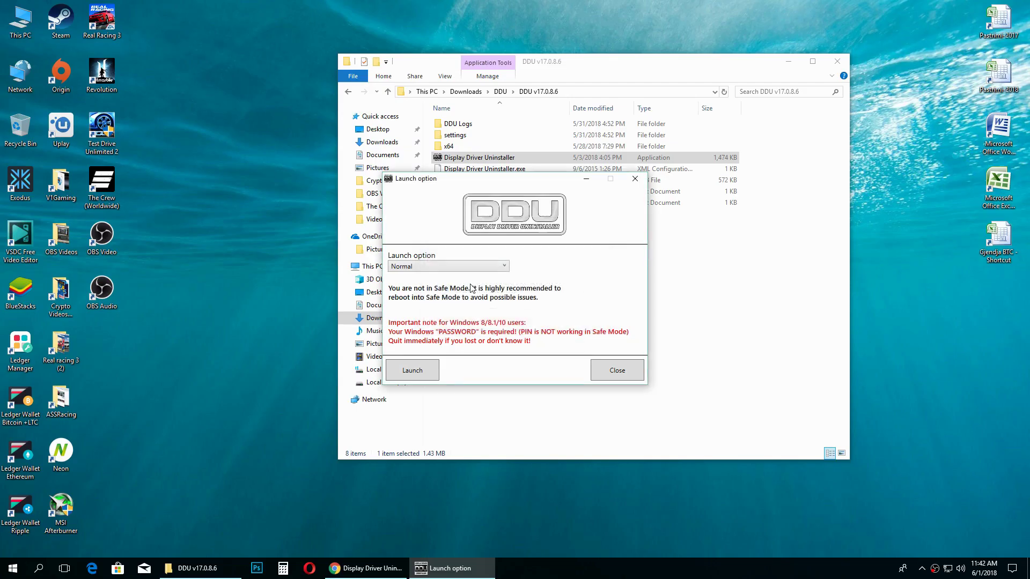
pyautogui.click(473, 267)
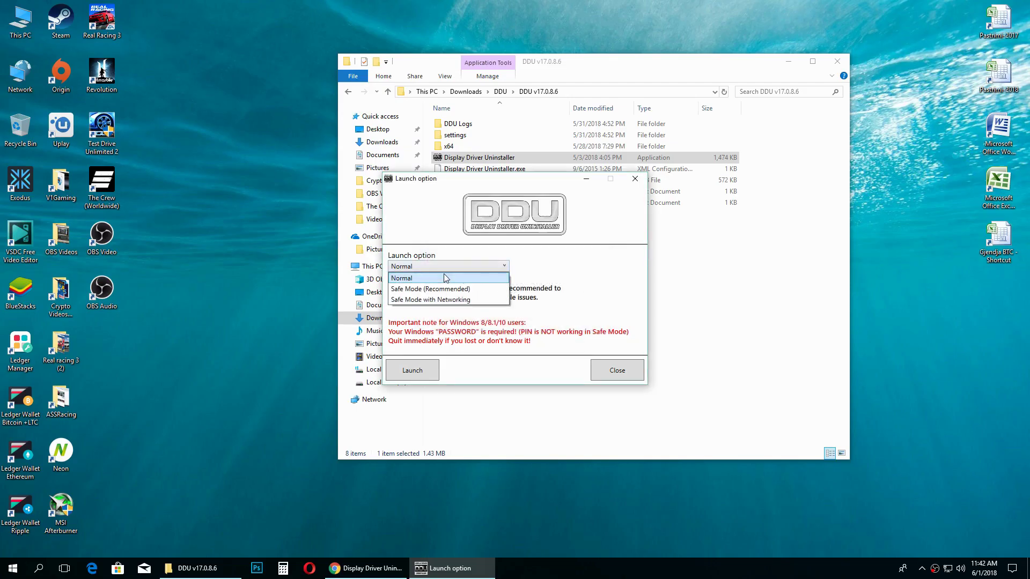
pyautogui.click(445, 278)
pyautogui.click(427, 367)
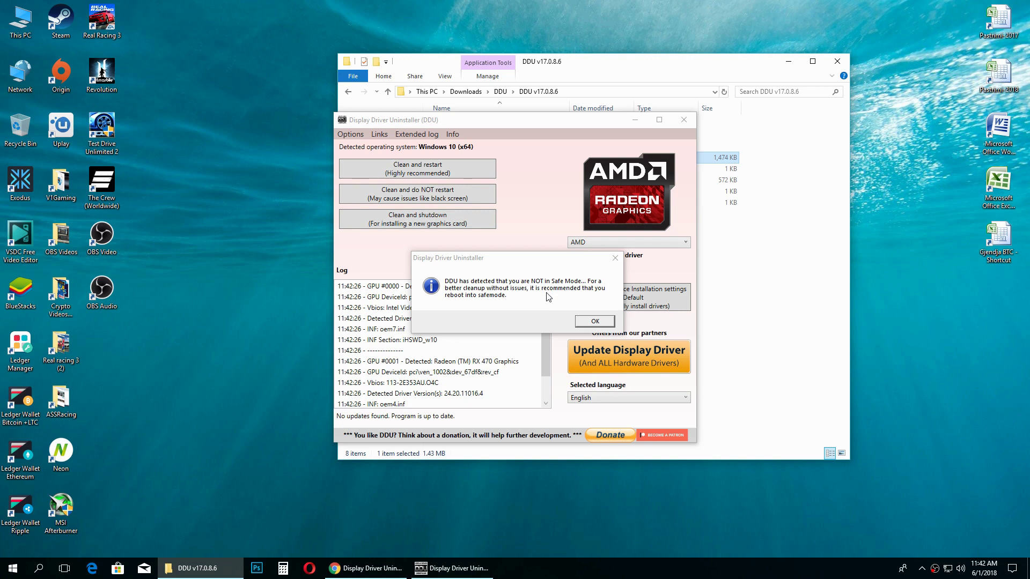
pyautogui.click(595, 321)
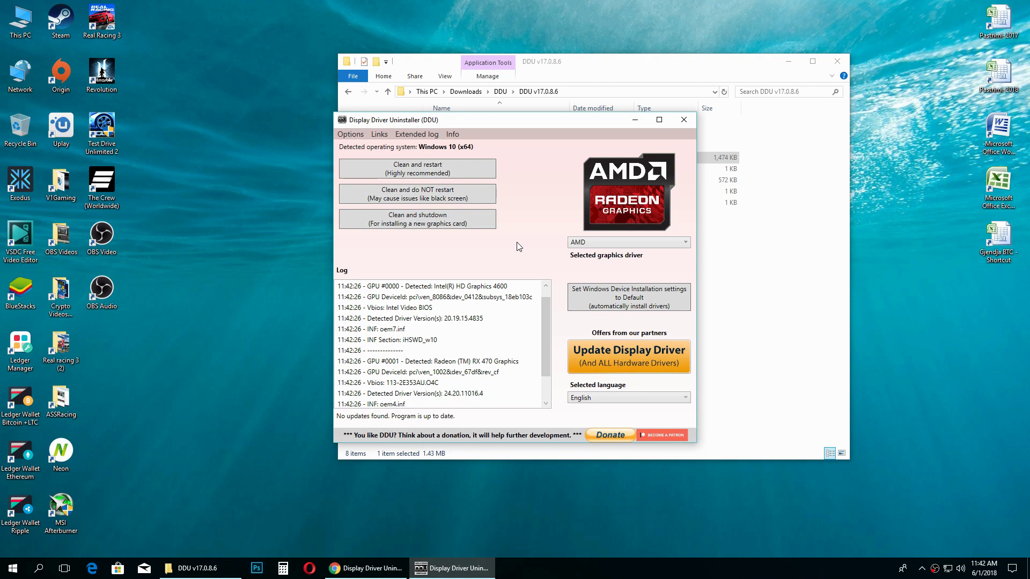
# Step: Examine the Display Driver Uninstaller options, including the Safe Mode dialog setting, and close the program
pyautogui.click(351, 135)
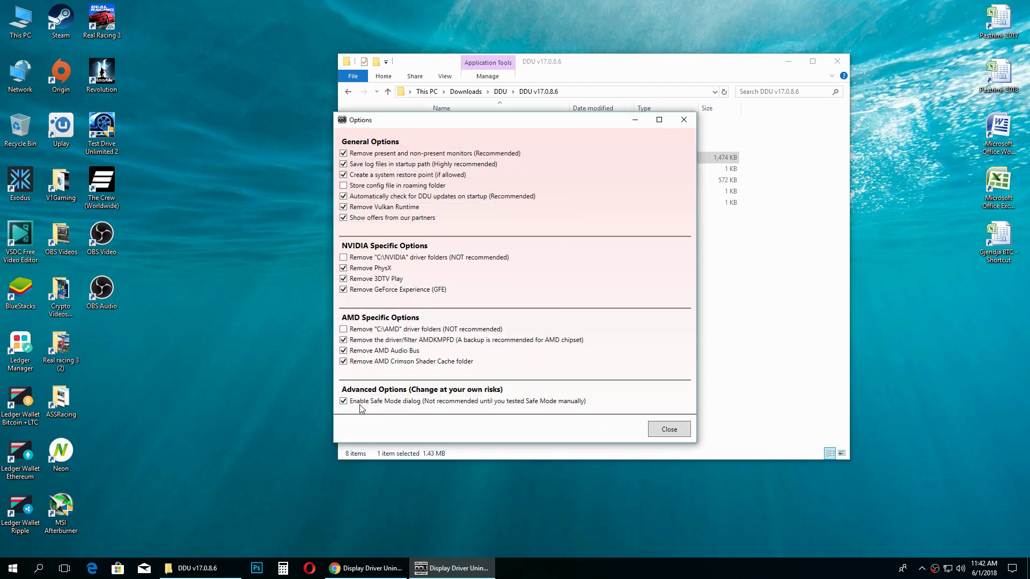
pyautogui.moveTo(363, 407)
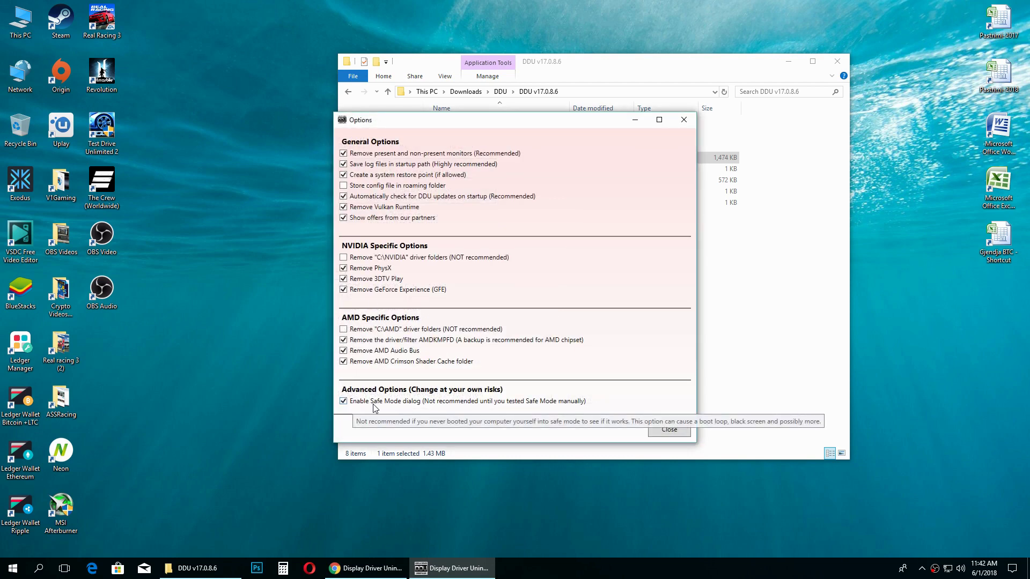
pyautogui.click(663, 432)
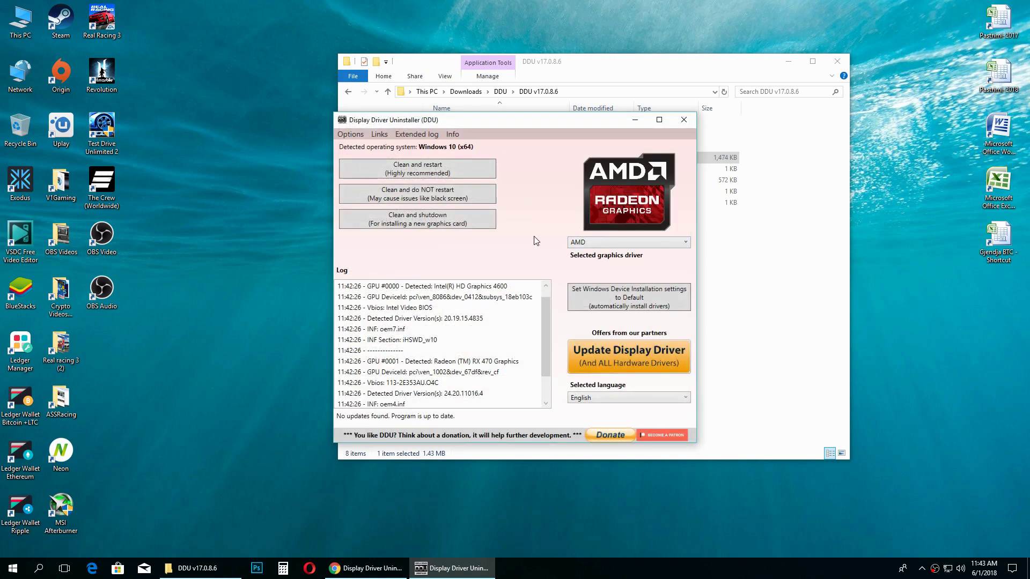
pyautogui.click(687, 123)
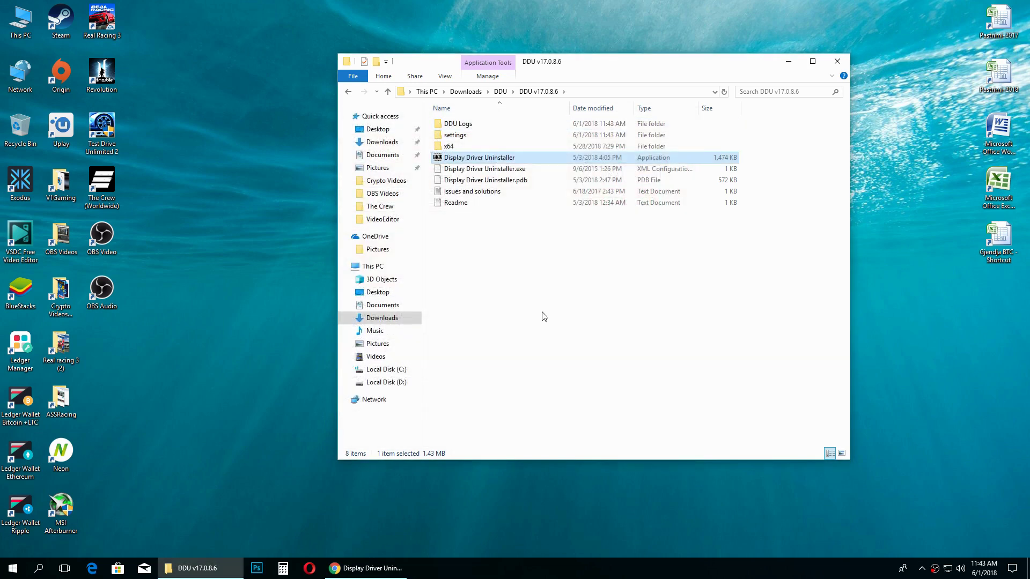
# Step: Go back to the Downloads folder and switch to Chrome's Display Driver Uninstaller page
pyautogui.click(349, 93)
pyautogui.click(349, 93)
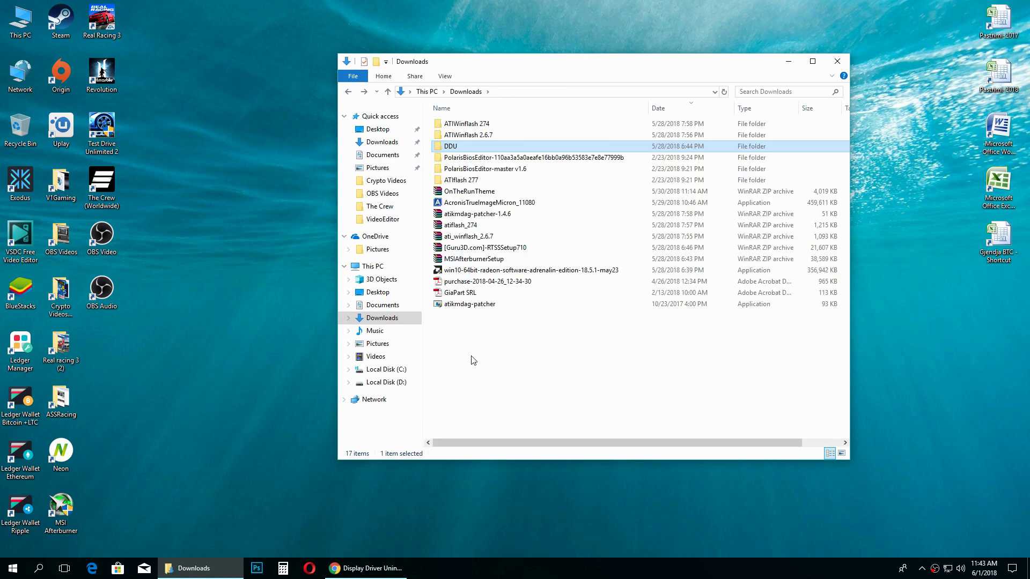
pyautogui.click(369, 568)
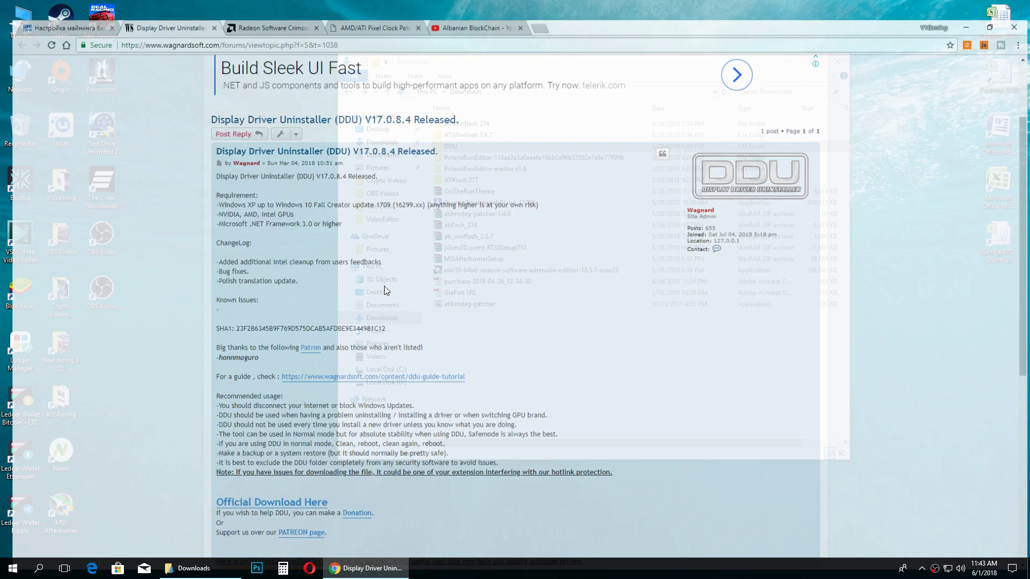
# Step: Look up the Radeon Software Crimson ReLive Beta for Blockchain Compute driver page and minimize the browser
pyautogui.click(460, 8)
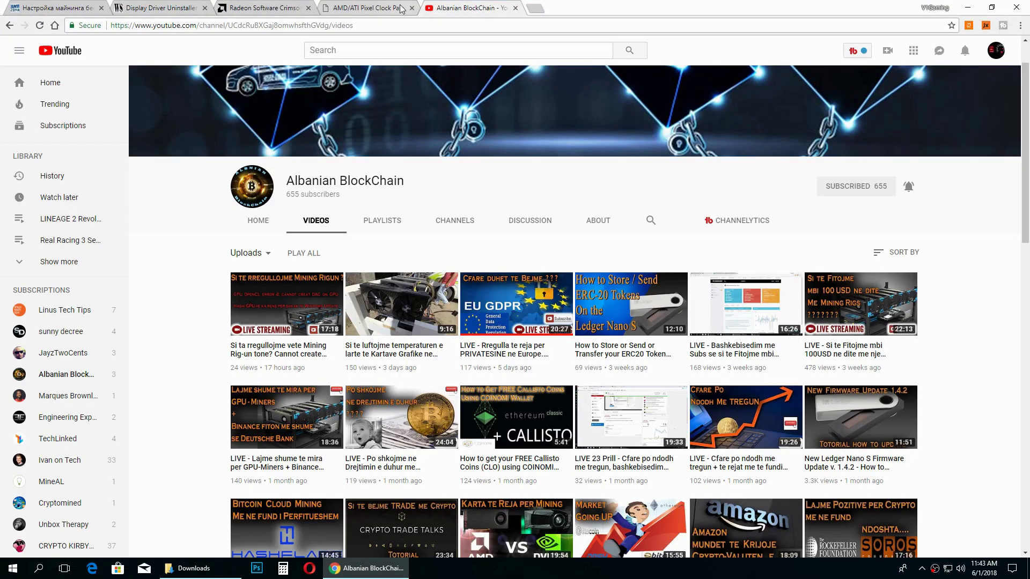
pyautogui.click(383, 8)
pyautogui.click(262, 9)
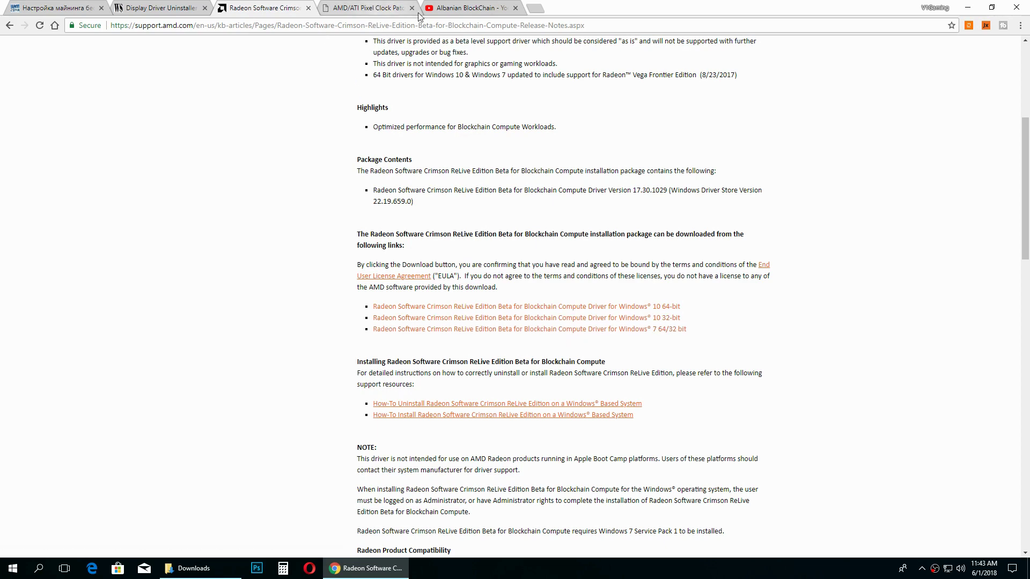
pyautogui.click(967, 7)
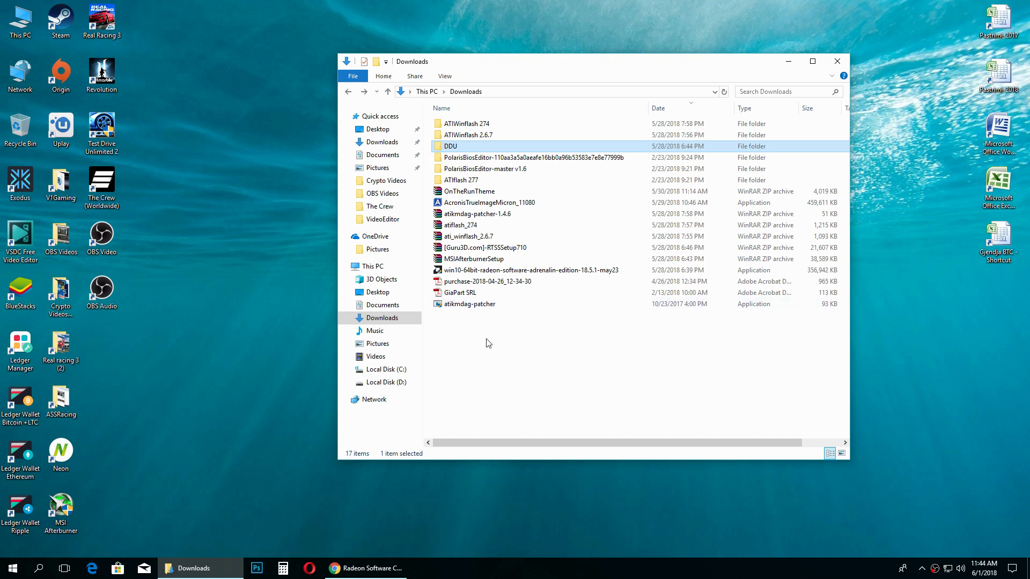
# Step: Run atikmdag-patcher from the Downloads folder, decline restoring from backup, and close the folder window
pyautogui.moveTo(468, 313)
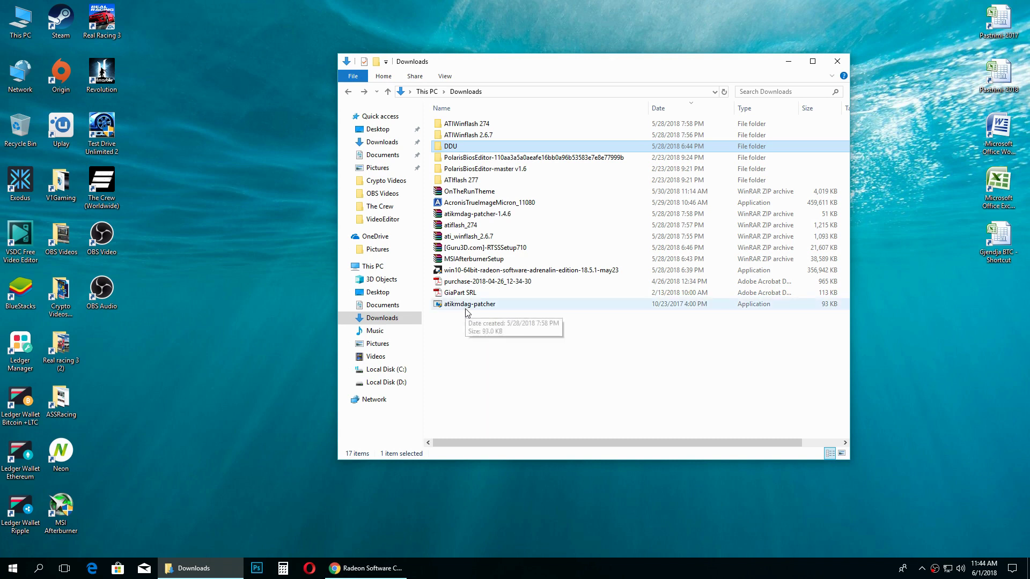
pyautogui.doubleClick(468, 304)
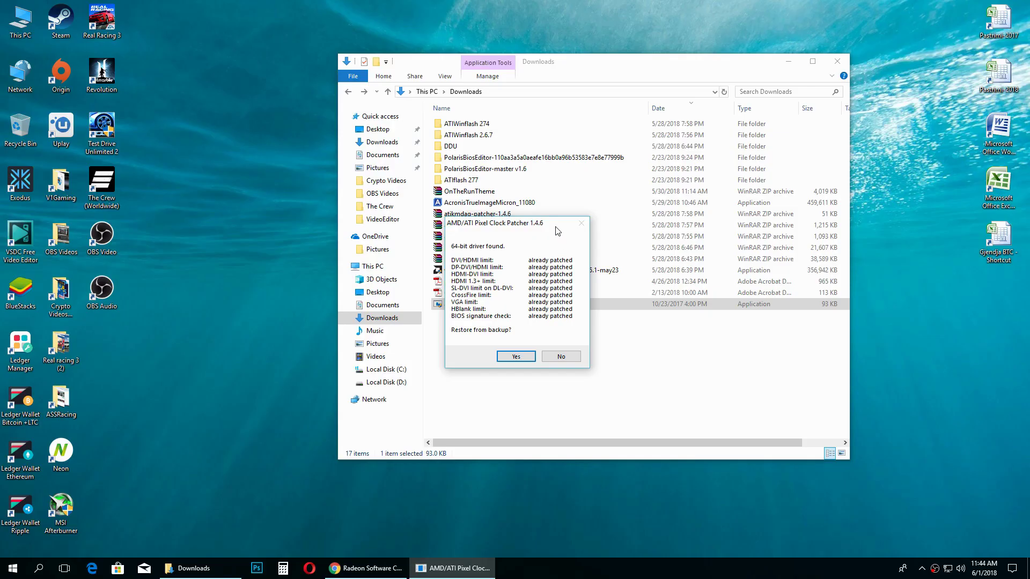
pyautogui.moveTo(556, 229); pyautogui.dragTo(560, 190)
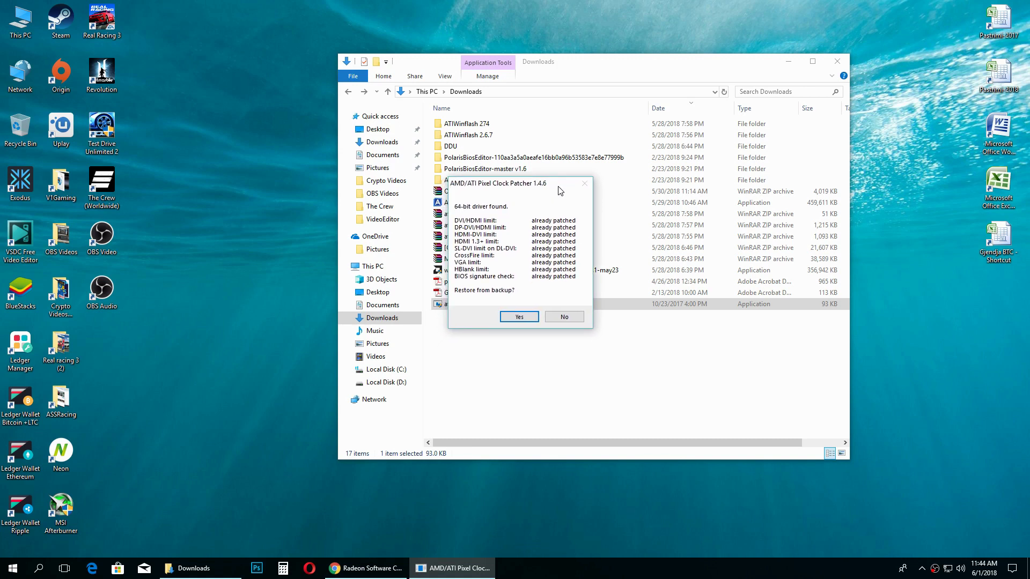
pyautogui.moveTo(558, 185); pyautogui.dragTo(567, 183)
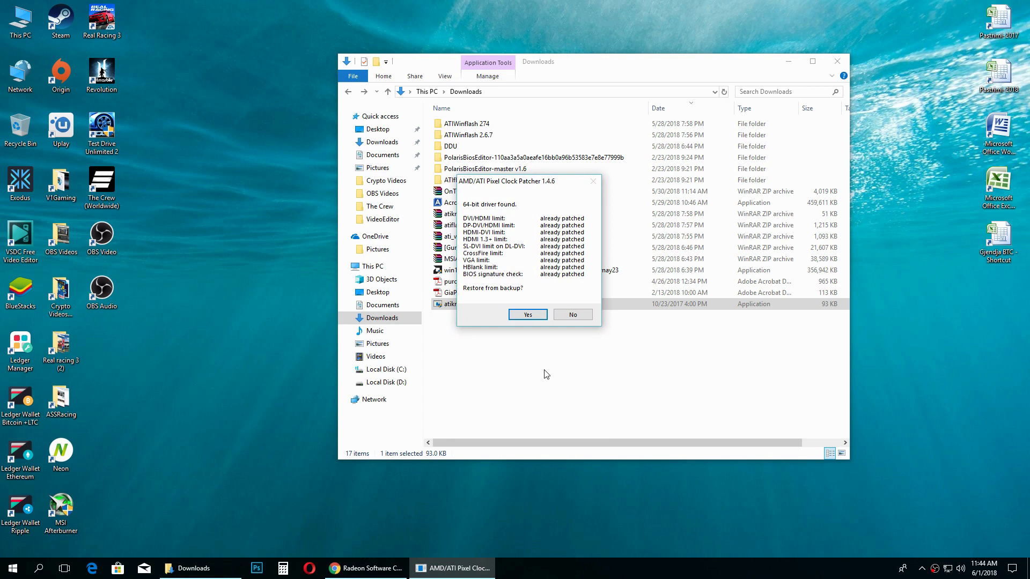
pyautogui.click(577, 317)
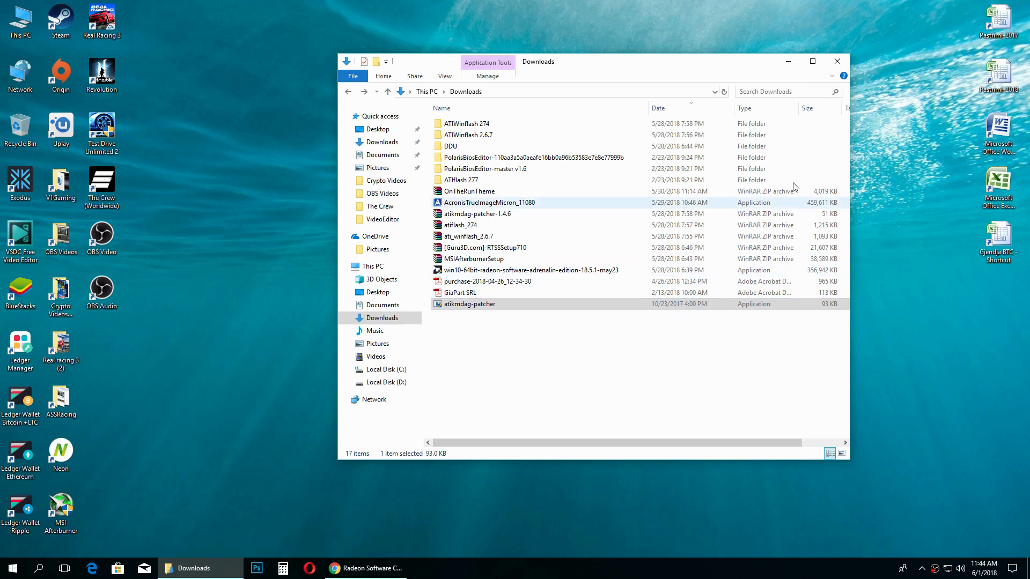
pyautogui.click(837, 60)
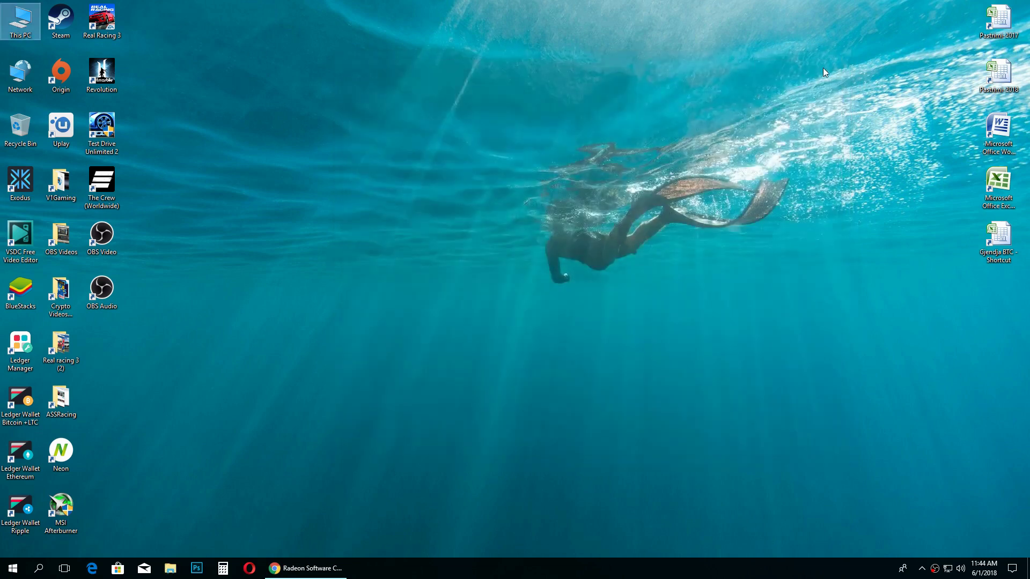
pyautogui.rightClick(331, 239)
pyautogui.click(375, 284)
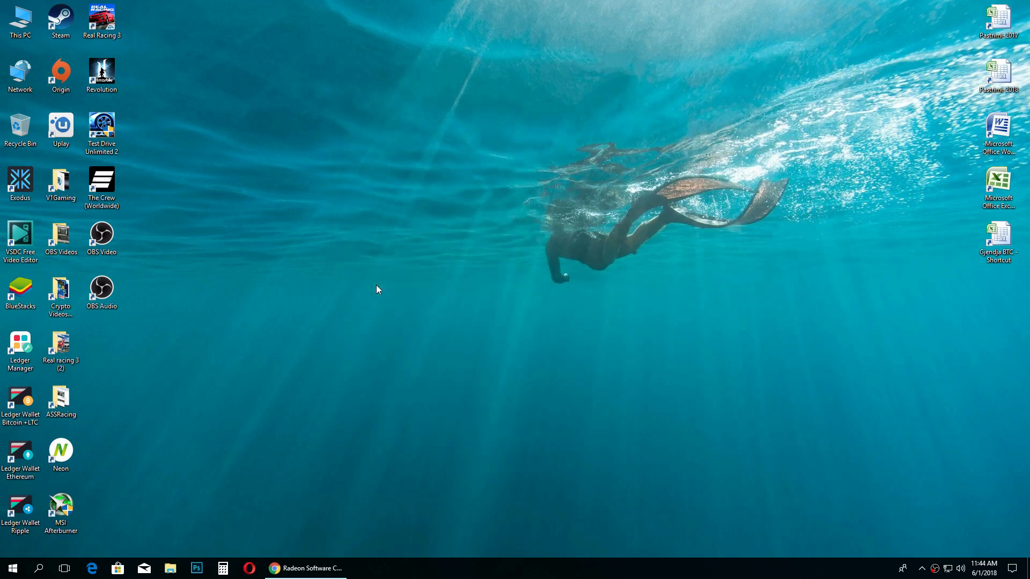
pyautogui.rightClick(375, 285)
pyautogui.click(421, 333)
pyautogui.rightClick(426, 311)
pyautogui.click(477, 358)
pyautogui.rightClick(462, 314)
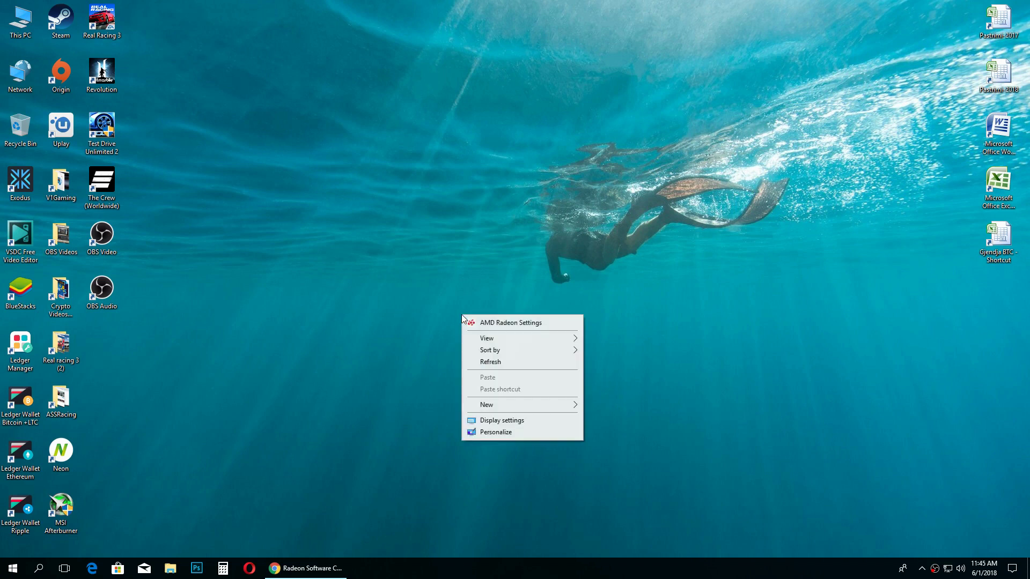
pyautogui.click(499, 364)
pyautogui.rightClick(501, 304)
pyautogui.click(529, 349)
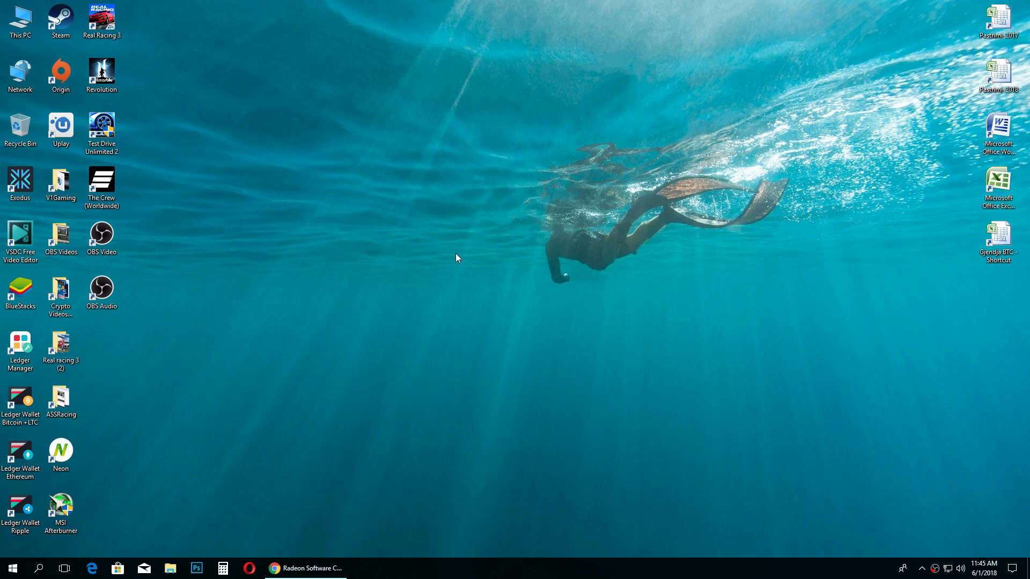
pyautogui.rightClick(416, 229)
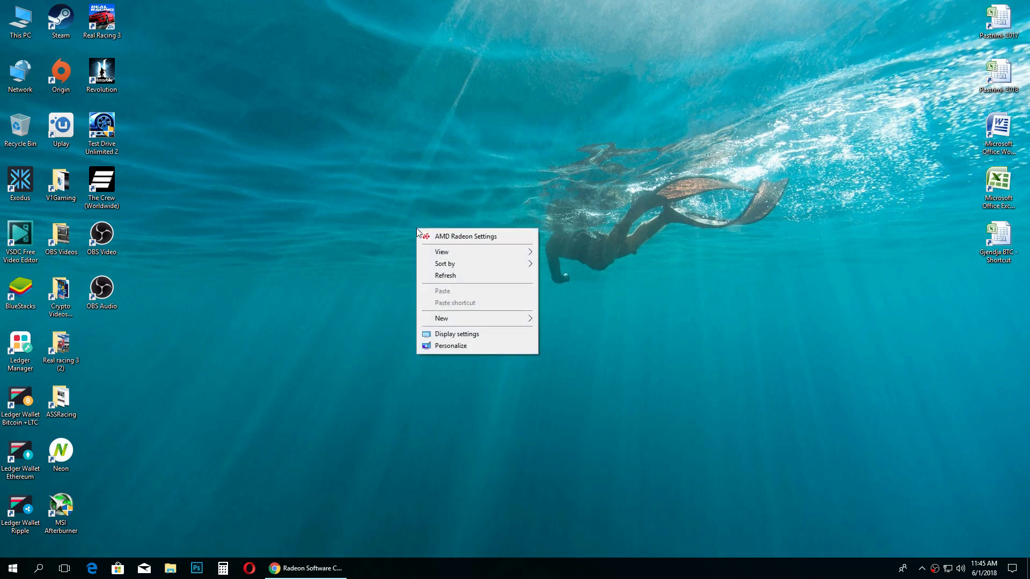
pyautogui.click(456, 236)
pyautogui.moveTo(566, 165); pyautogui.dragTo(596, 168)
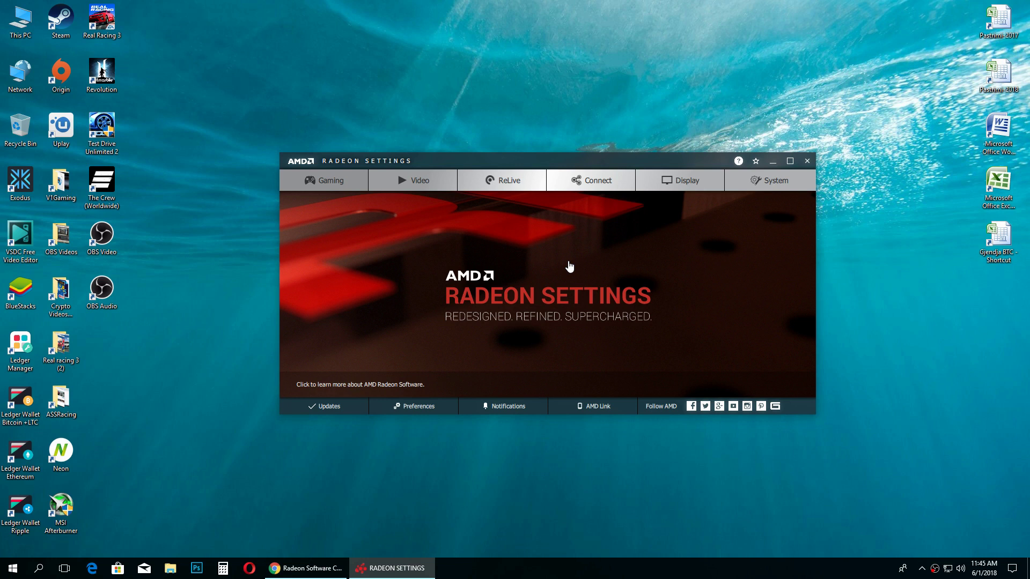
pyautogui.moveTo(531, 162); pyautogui.dragTo(554, 175)
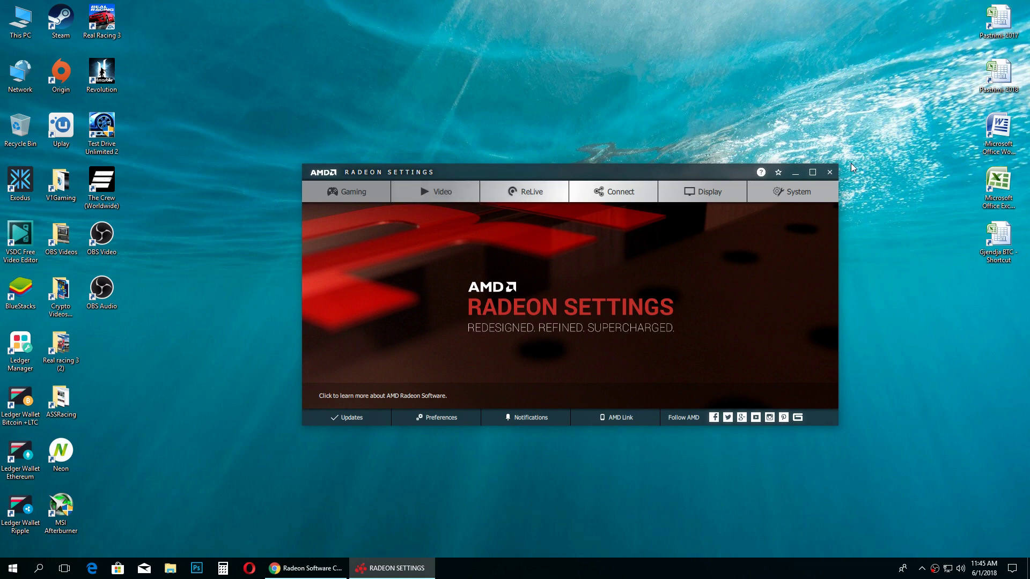
pyautogui.click(829, 172)
# Step: Open the global graphics settings in AMD Radeon Settings, examine the GPU Workload options, and close the program
pyautogui.rightClick(497, 277)
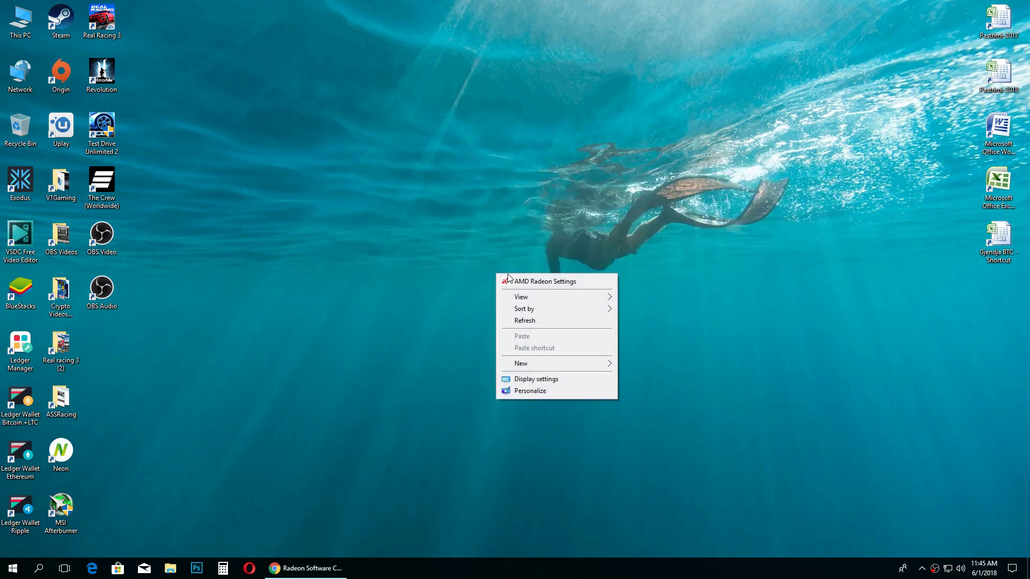
pyautogui.click(538, 283)
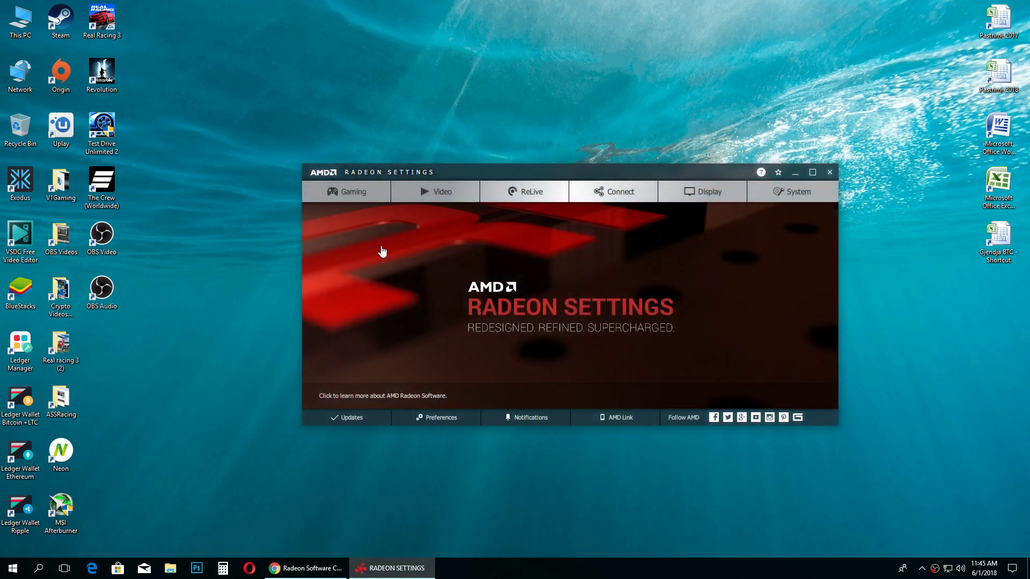
pyautogui.click(343, 191)
pyautogui.click(355, 220)
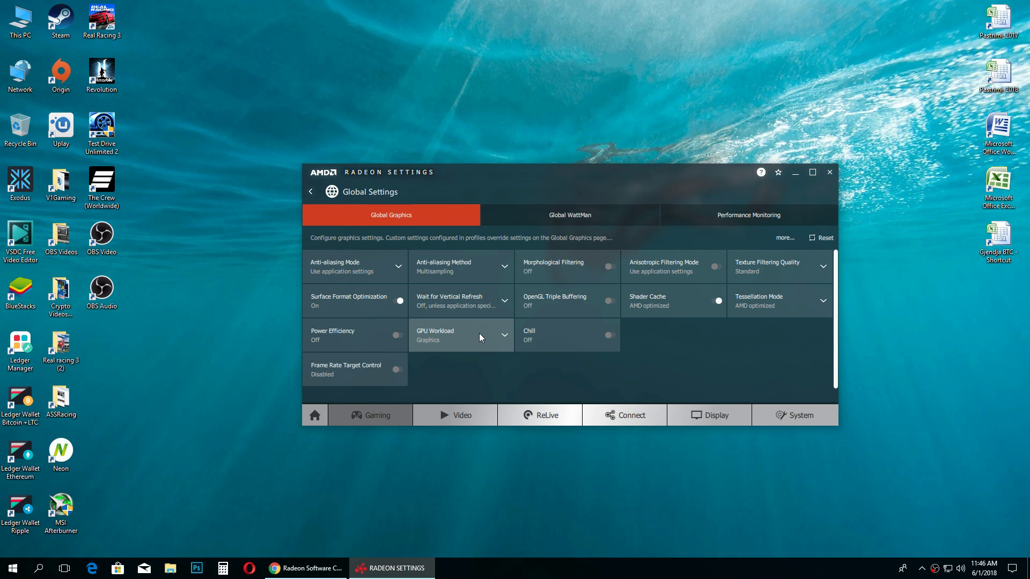
pyautogui.click(503, 337)
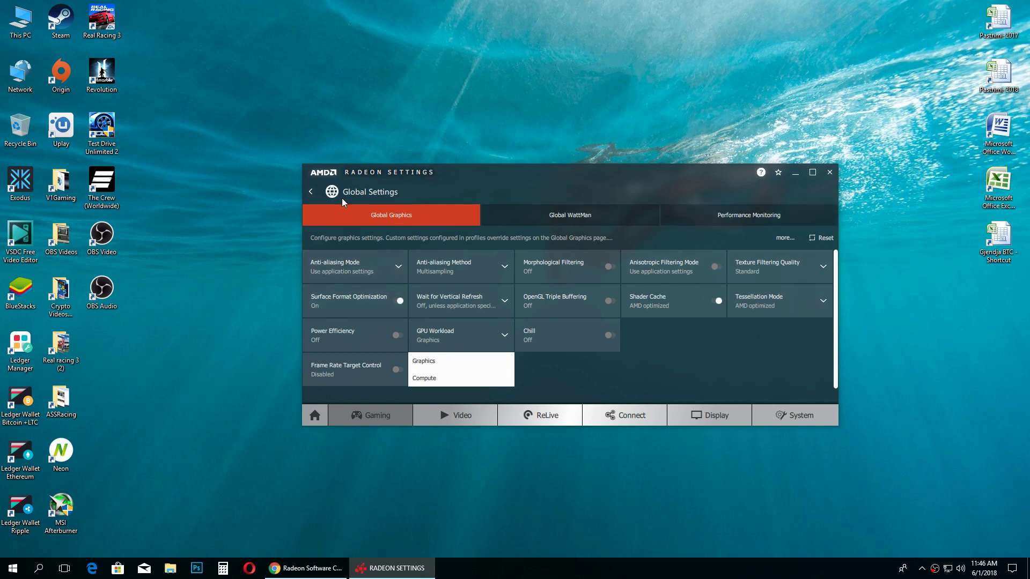
pyautogui.click(670, 367)
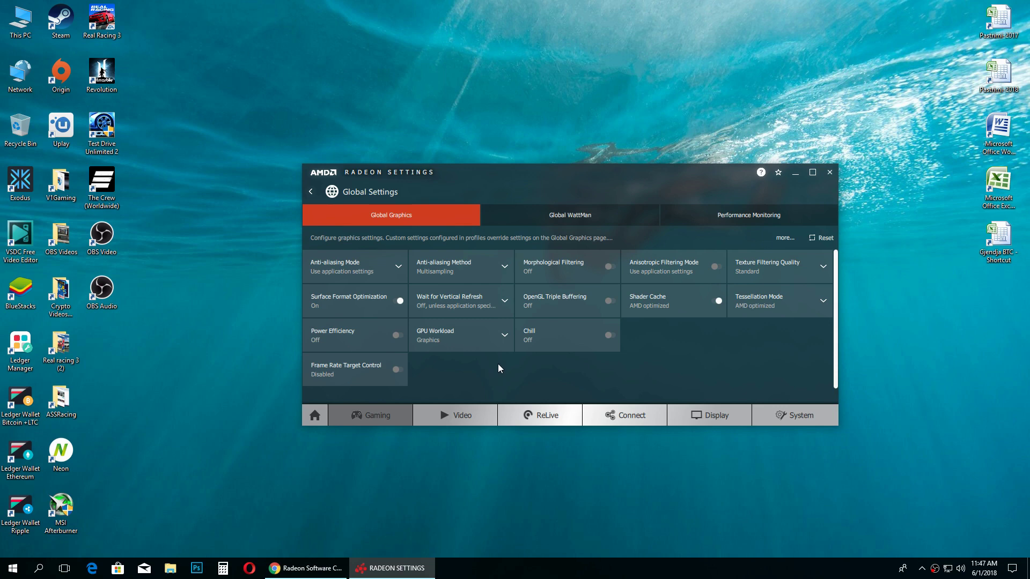
pyautogui.click(830, 173)
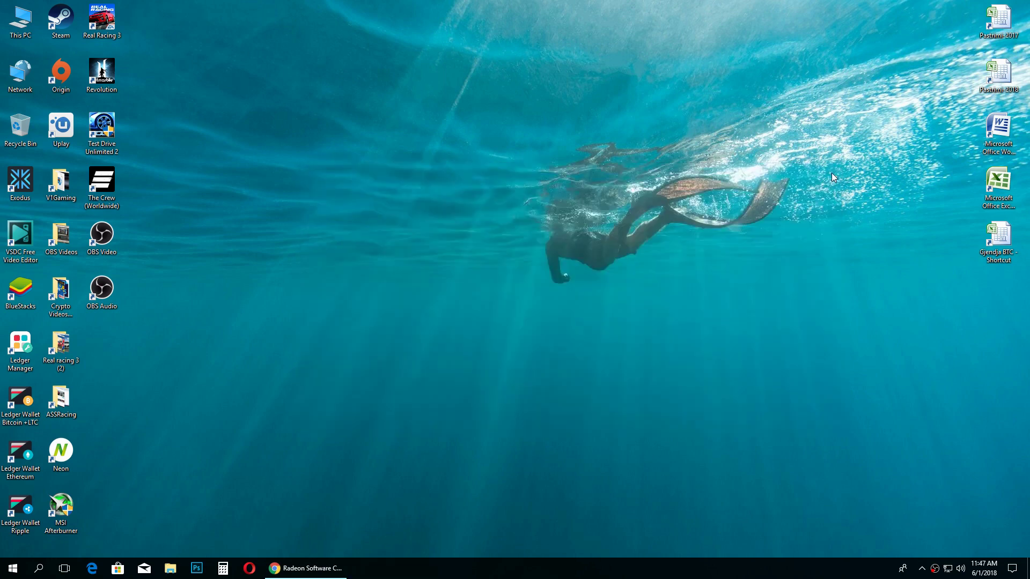
pyautogui.rightClick(488, 243)
pyautogui.click(530, 294)
# Step: Switch to Chrome and review the AMD/ATI Pixel Clock Patcher, Display Driver Uninstaller and Radeon blockchain driver pages
pyautogui.click(338, 570)
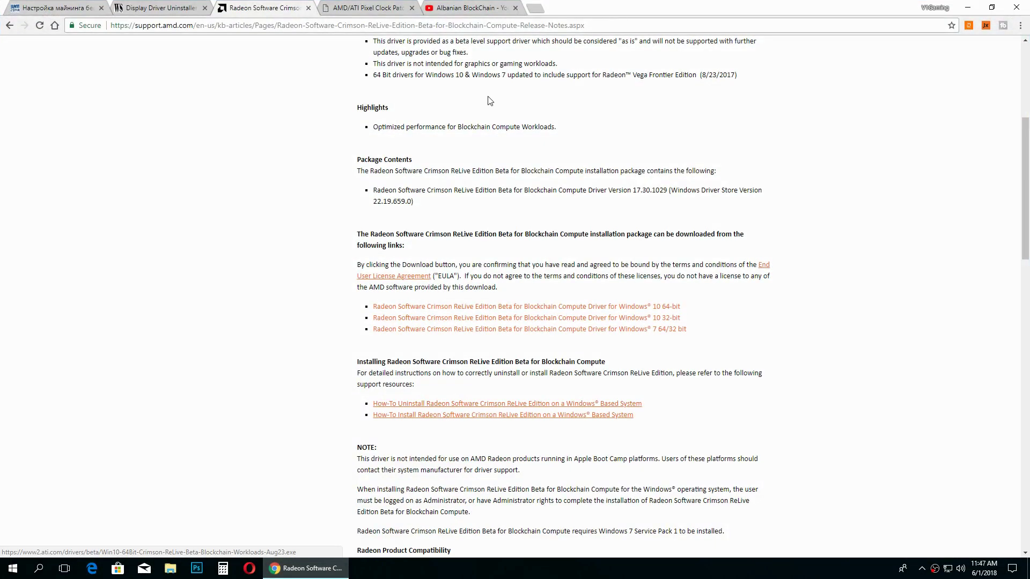
pyautogui.click(372, 9)
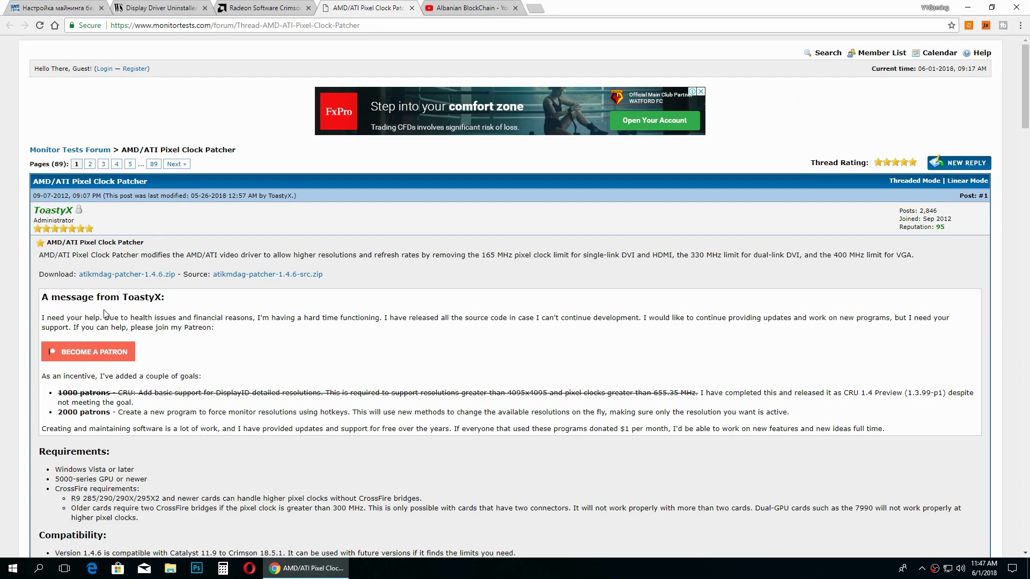
pyautogui.click(149, 10)
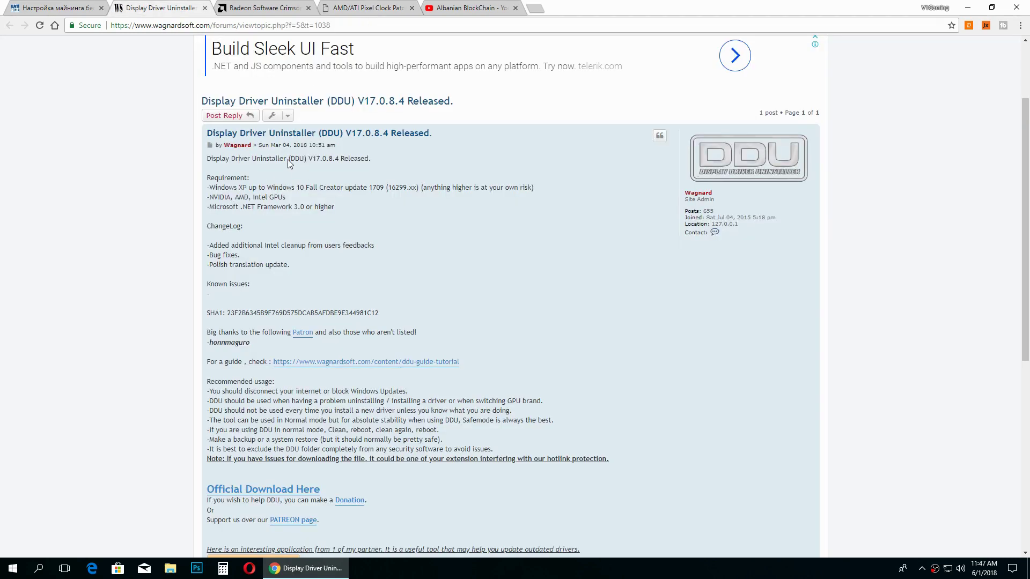
pyautogui.click(251, 8)
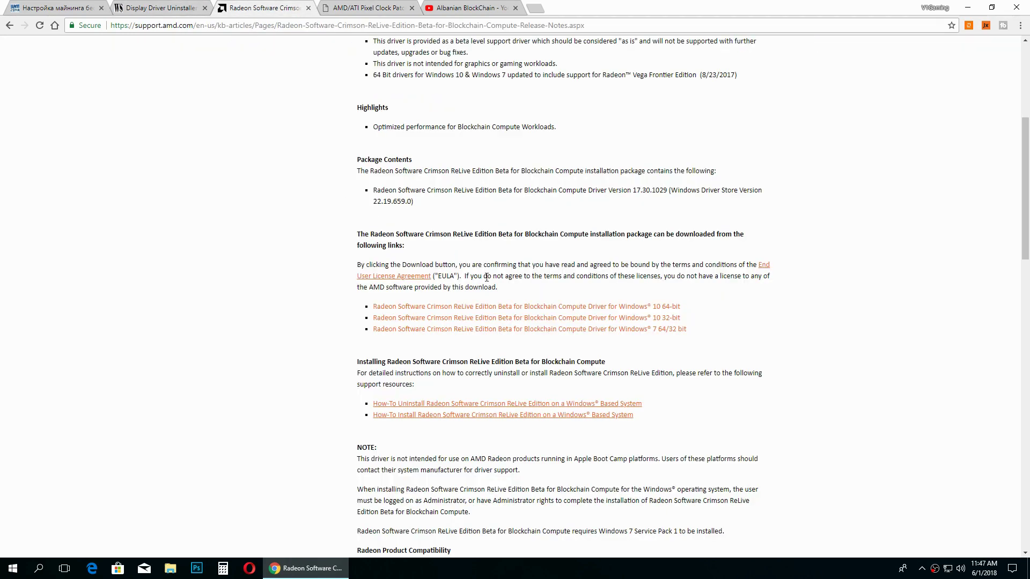
pyautogui.click(375, 8)
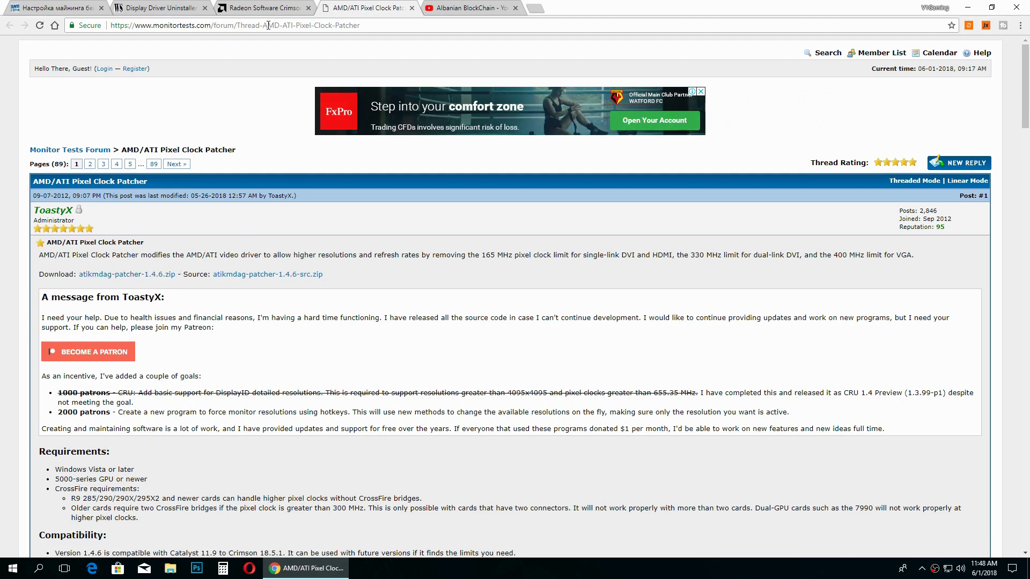
# Step: Examine the miner error screenshot on the WmZona forum page and return to the AMD/ATI Pixel Clock Patcher page
pyautogui.click(262, 7)
pyautogui.click(161, 8)
pyautogui.click(60, 7)
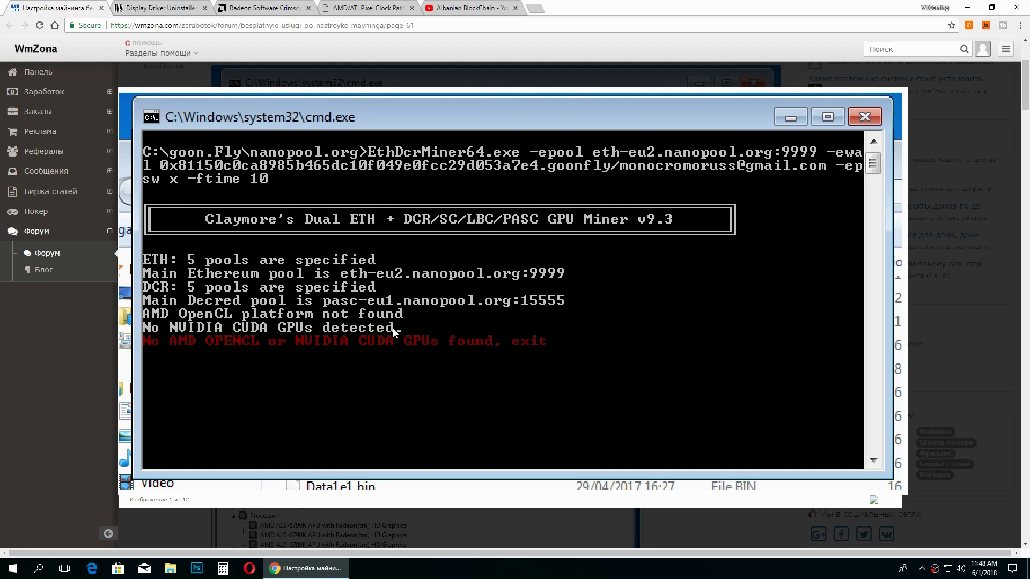
pyautogui.click(163, 9)
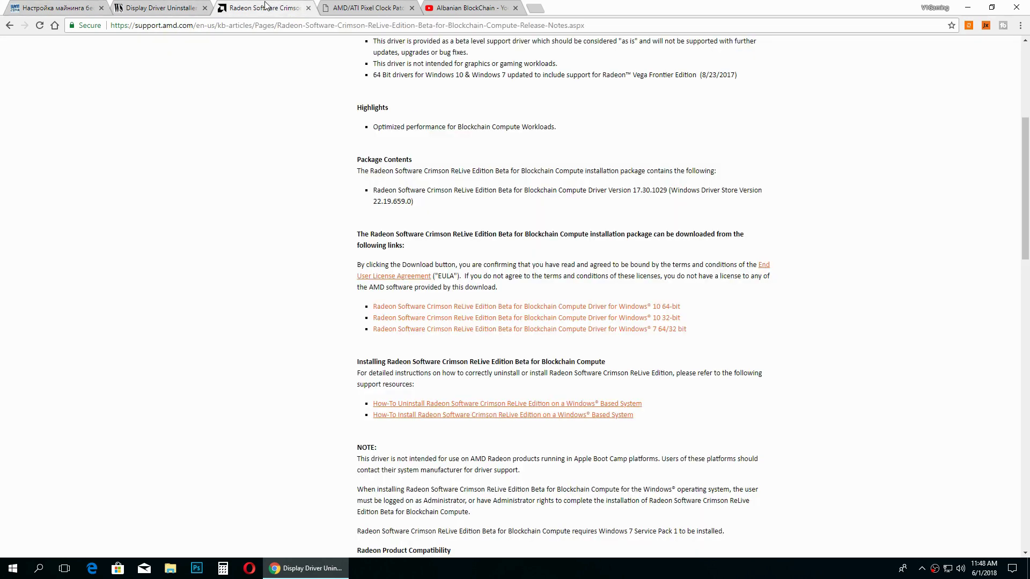
pyautogui.click(266, 8)
pyautogui.click(367, 7)
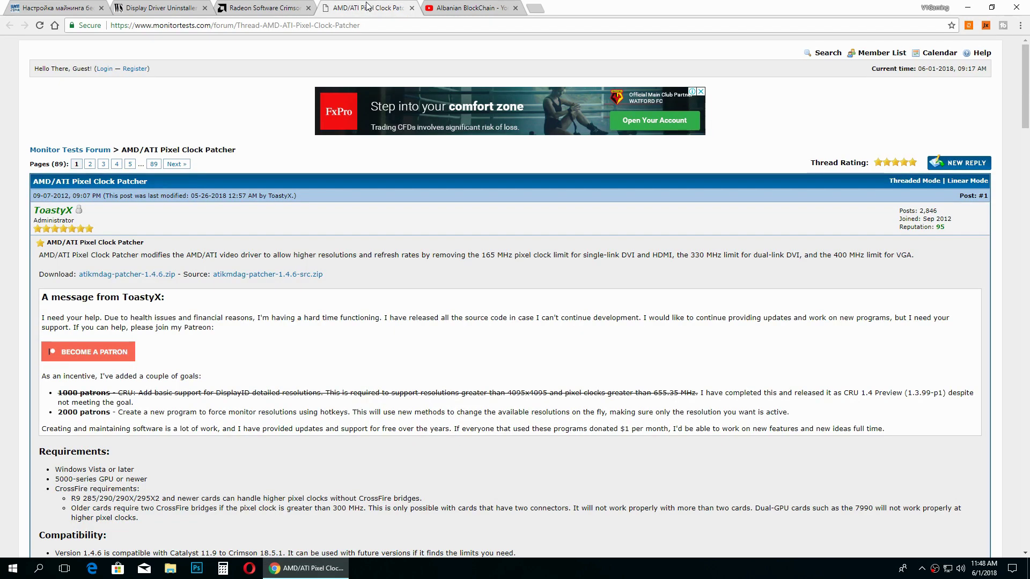